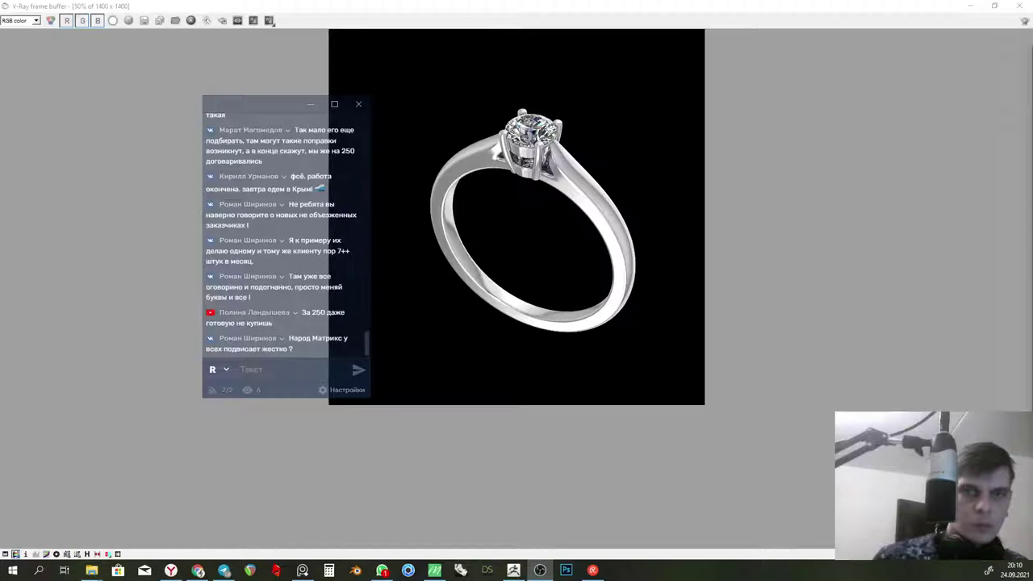
Save the angled ring render as JPEG file 1-1 in the customer's product batch folder on the desktop and close the frame buffer
click(144, 21)
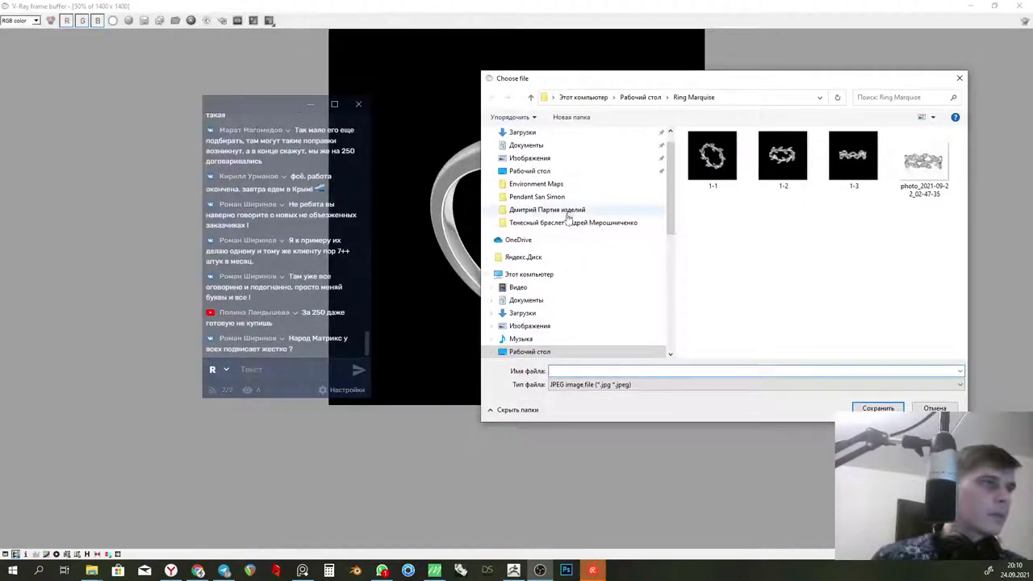
scroll(731, 287, down, 1)
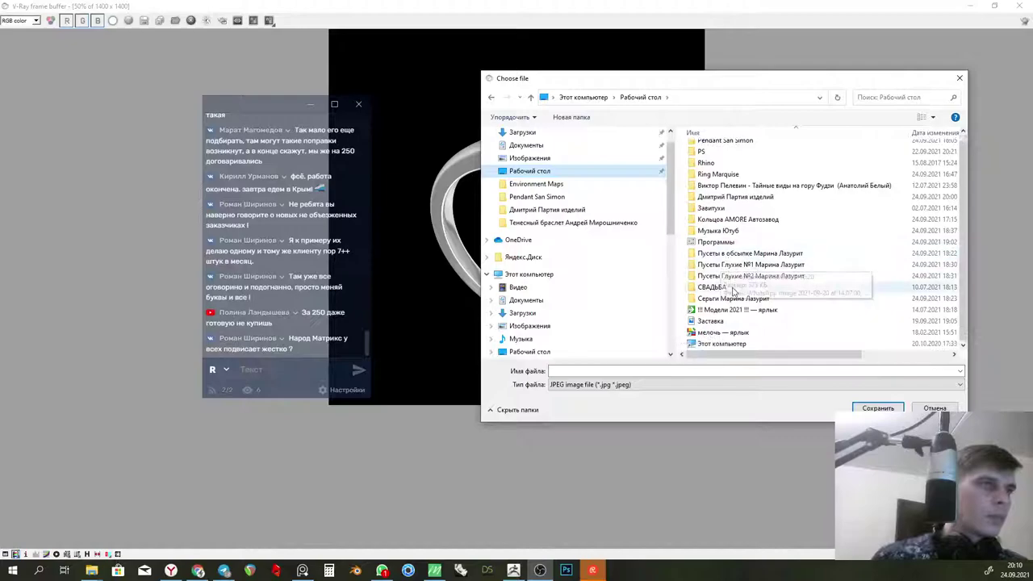
click(754, 201)
double_click(754, 203)
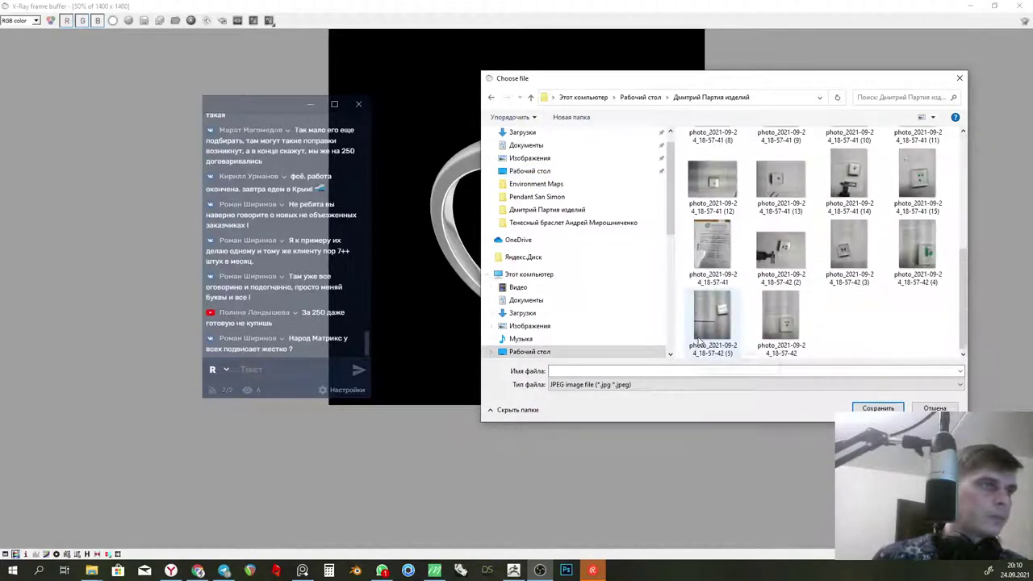
click(679, 372)
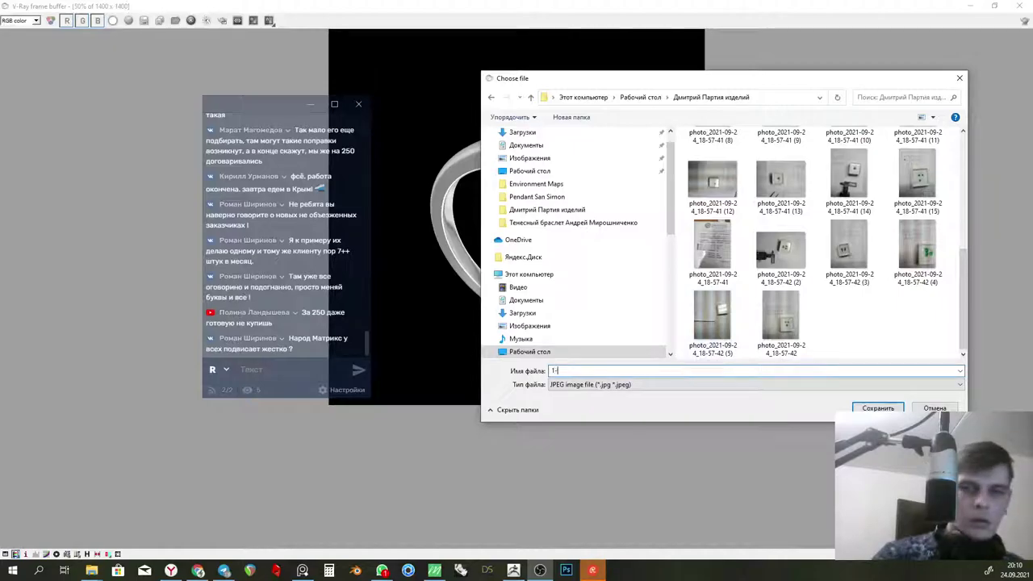
text(1-1)
key(Return)
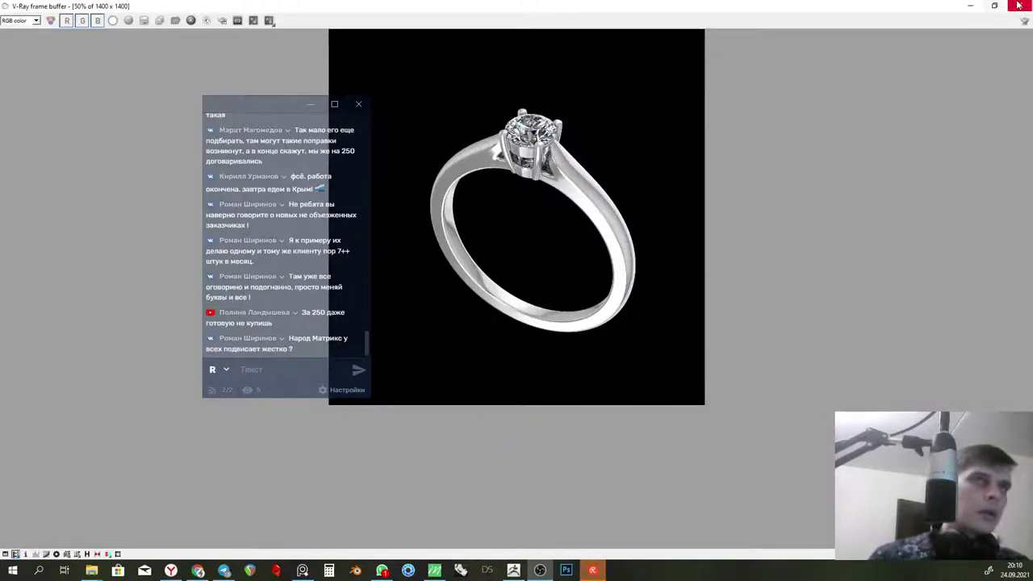
click(1019, 5)
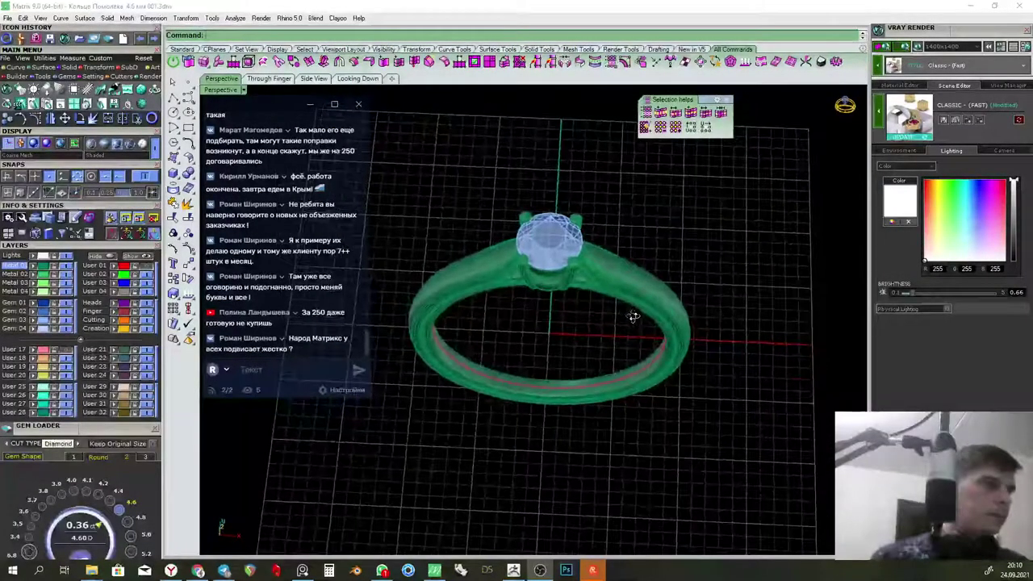
Turn the ring to face front in the perspective view and render it again from a slightly lower angle
right_drag(633, 316, 599, 323)
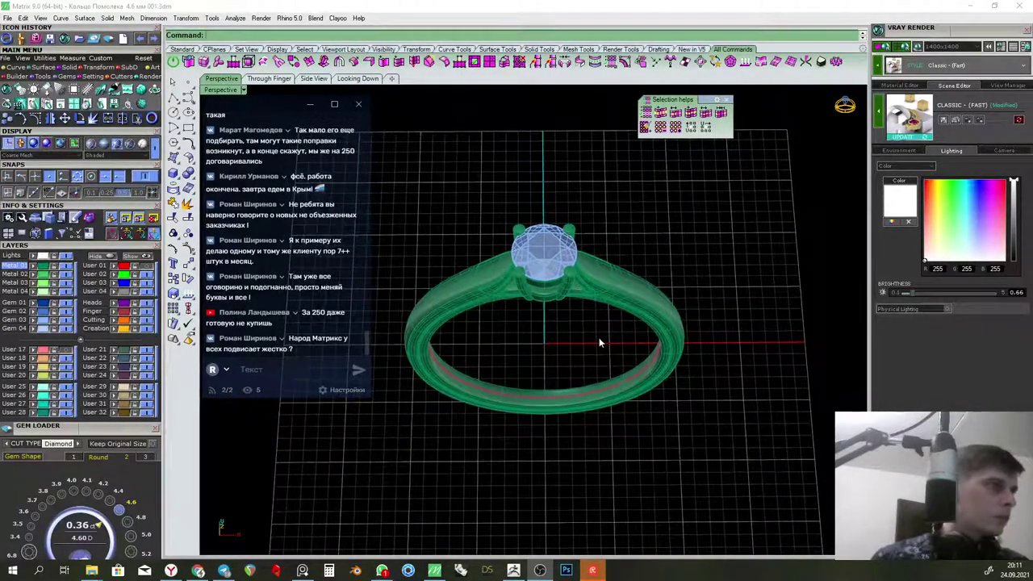
scroll(598, 343, down, 1)
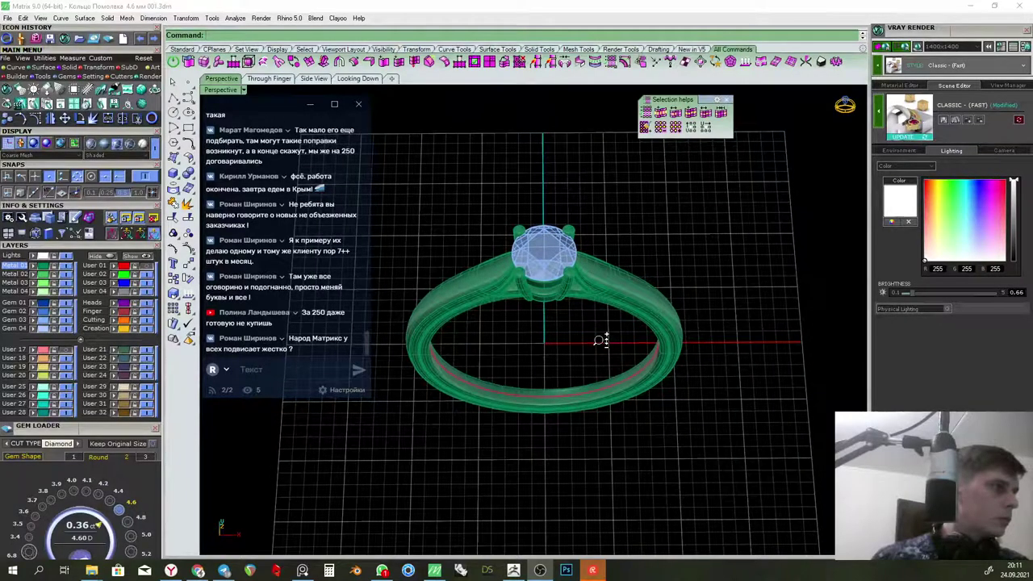
right_drag(593, 337, 592, 333)
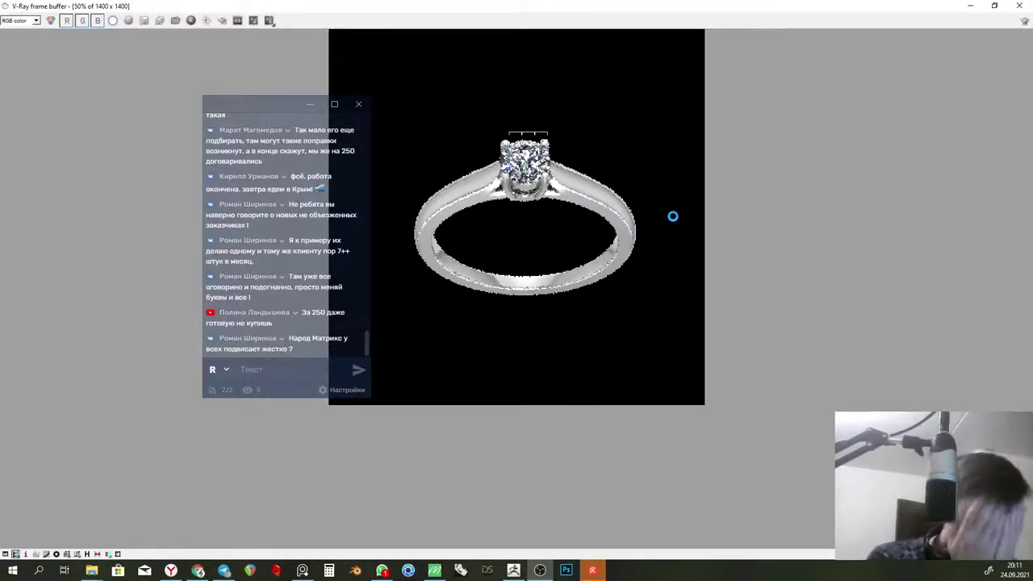
click(1020, 6)
right_drag(714, 245, 721, 227)
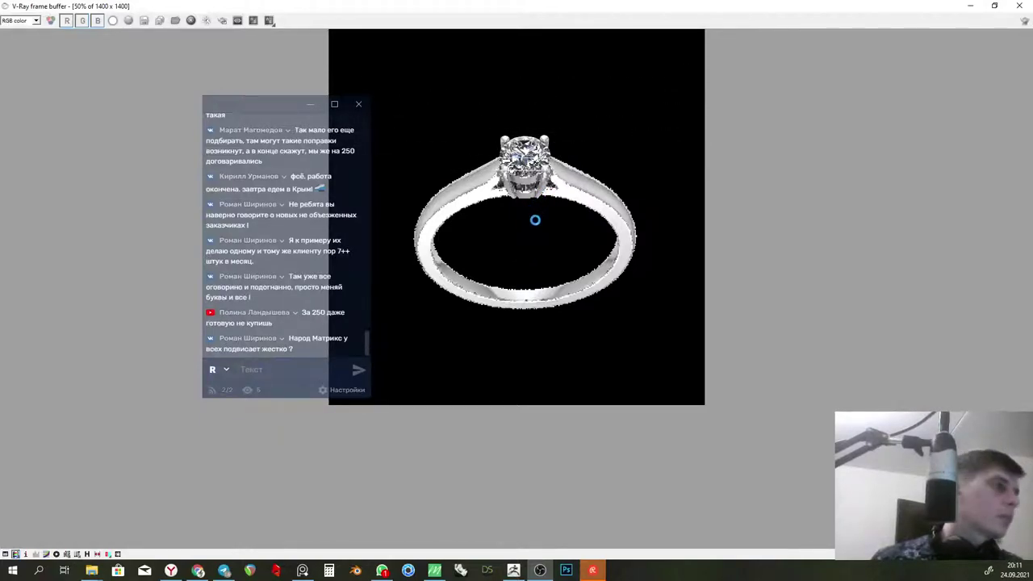
scroll(528, 168, up, 1)
scroll(547, 180, down, 2)
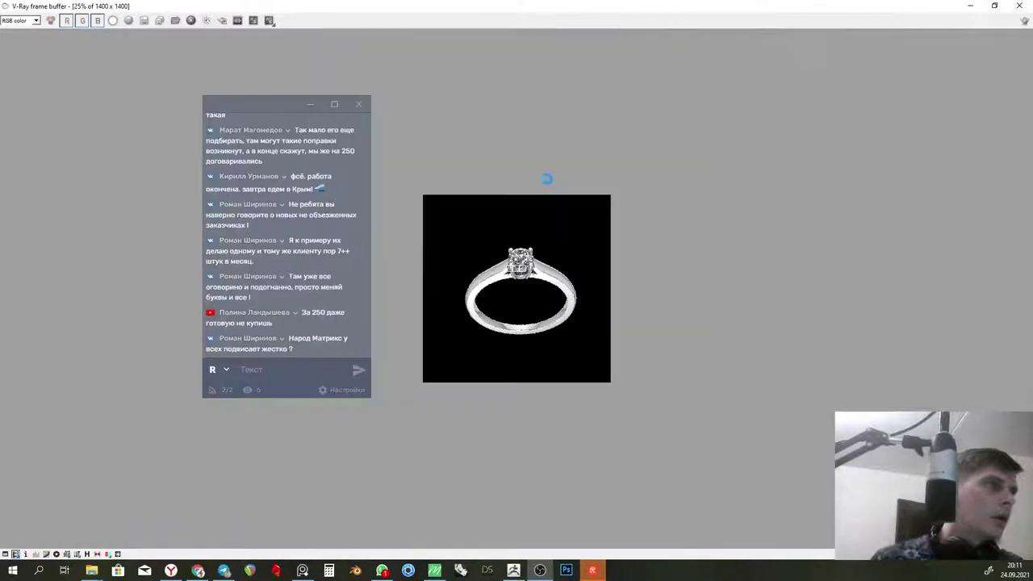
scroll(524, 246, up, 2)
scroll(524, 242, down, 1)
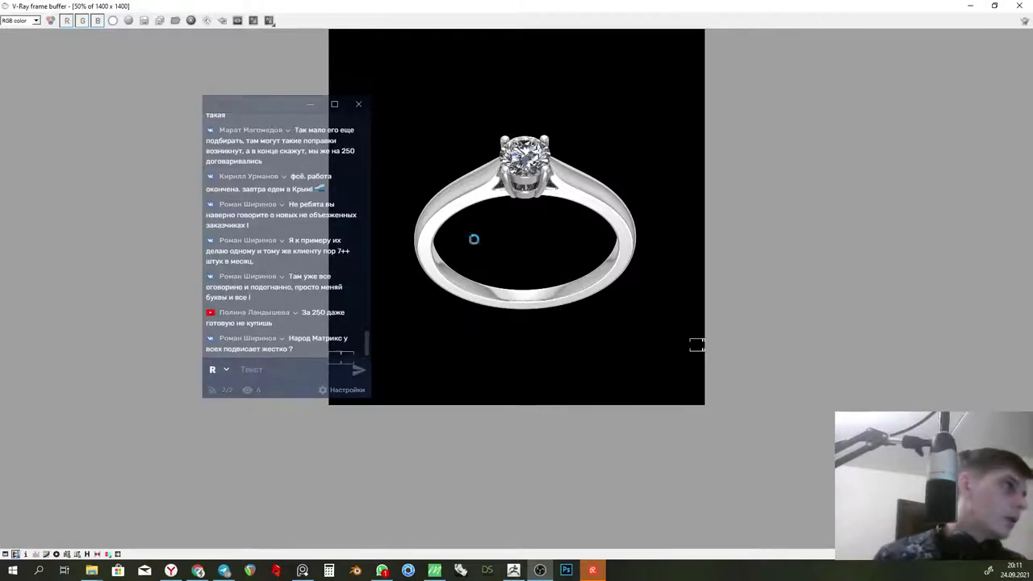
Save the front perspective render as JPEG file 1-2 in the same folder and close the frame buffer
click(145, 21)
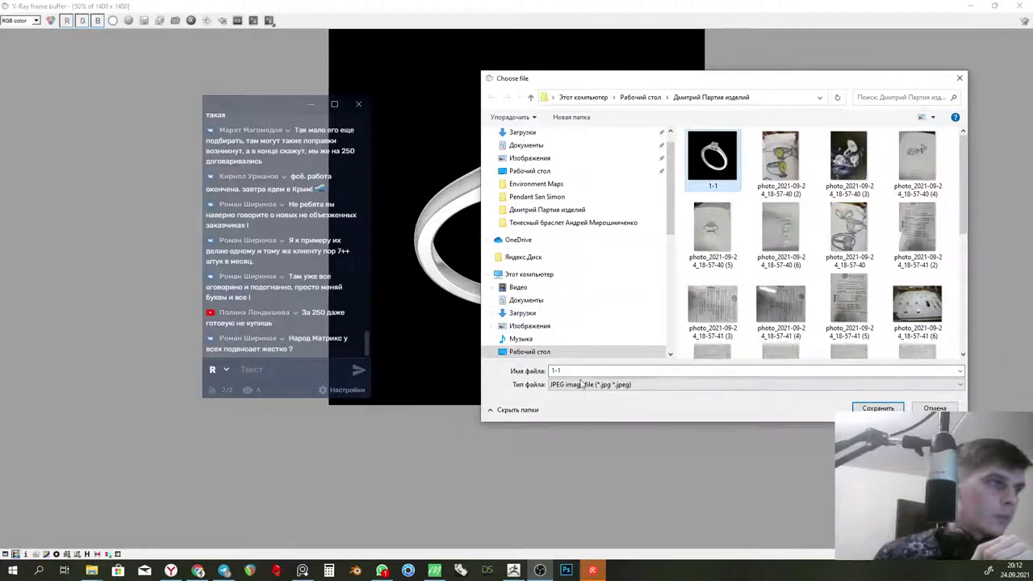
double_click(578, 373)
text(2)
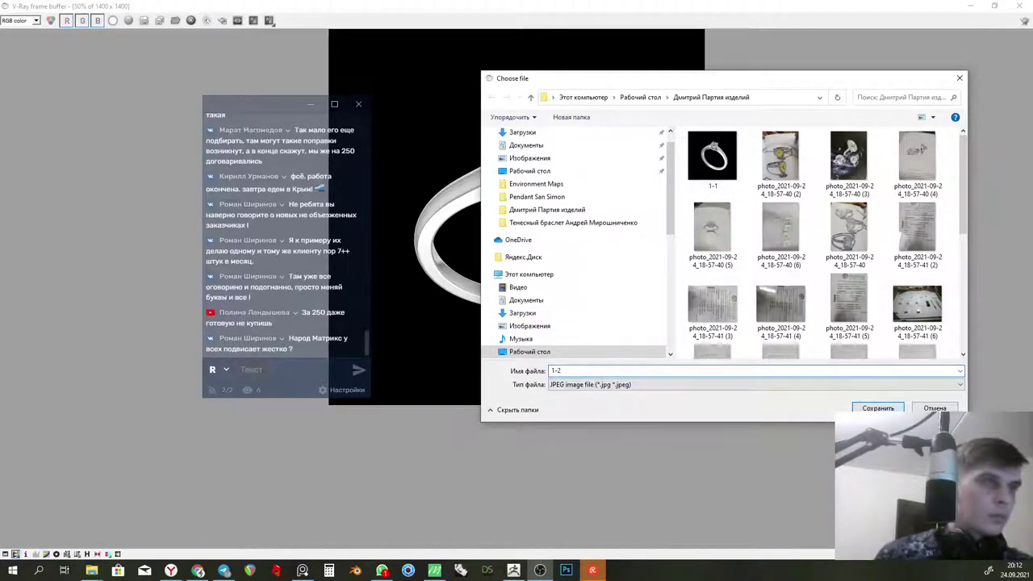
key(Return)
click(1019, 5)
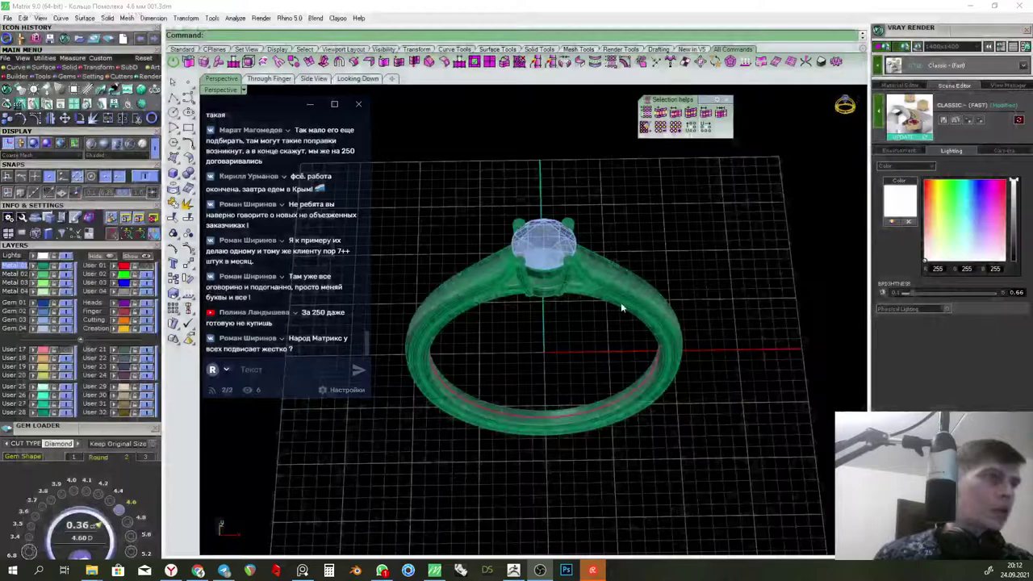
Render the ring from the Looking Down view, check the top-view render and close the frame buffer
click(356, 79)
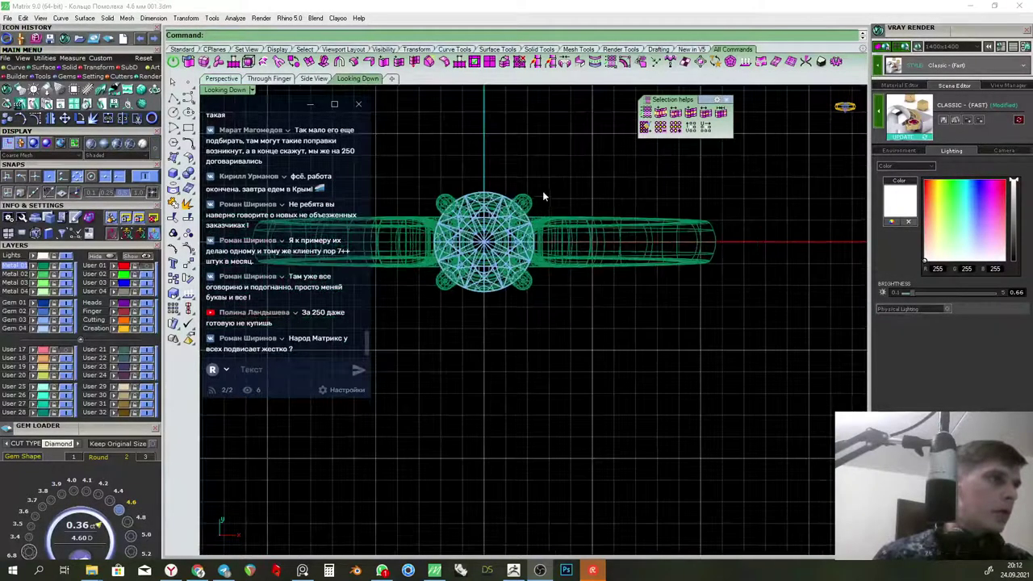
scroll(609, 221, down, 4)
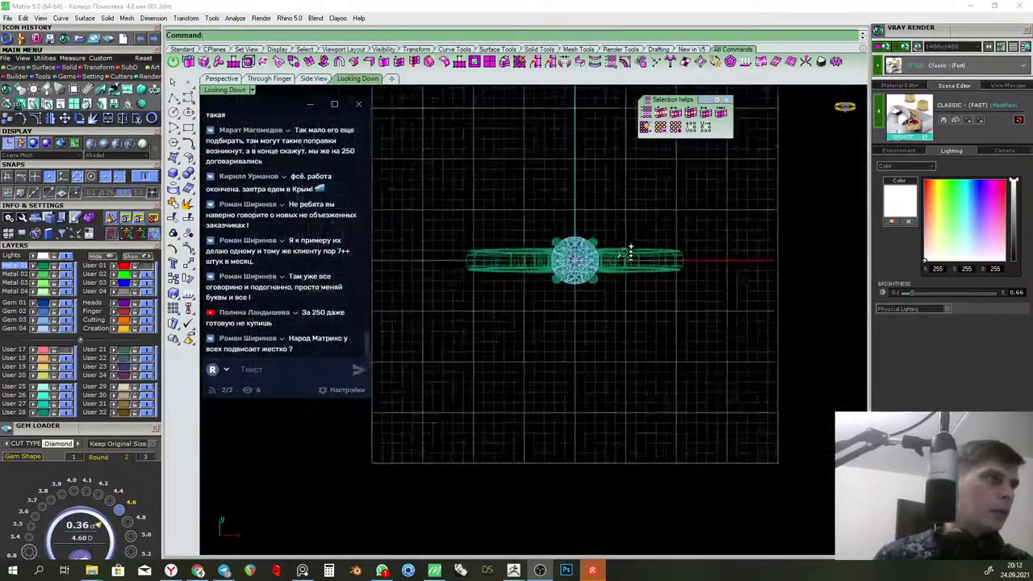
right_drag(603, 213, 585, 270)
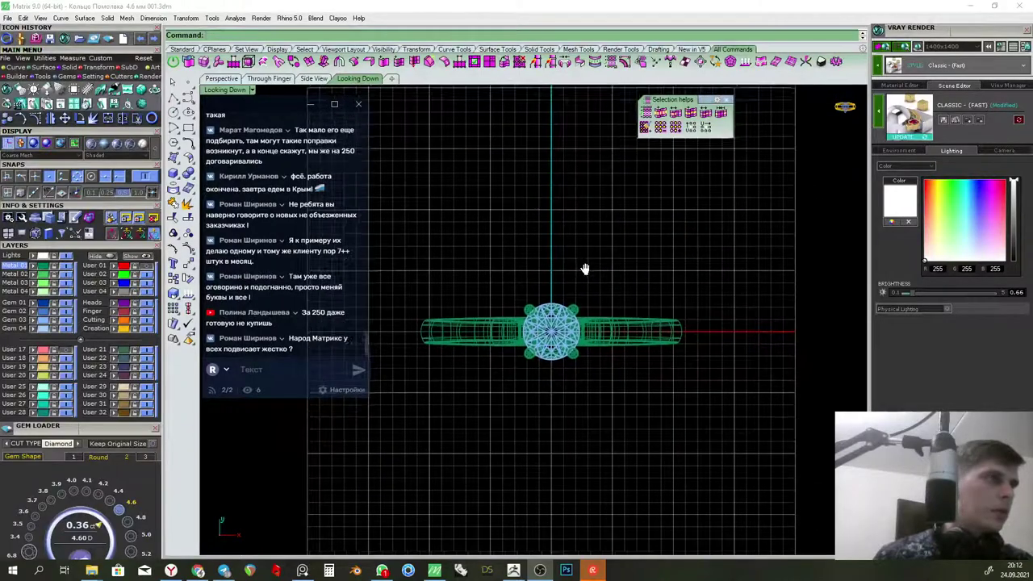
scroll(605, 237, down, 1)
right_drag(620, 240, 596, 231)
click(902, 46)
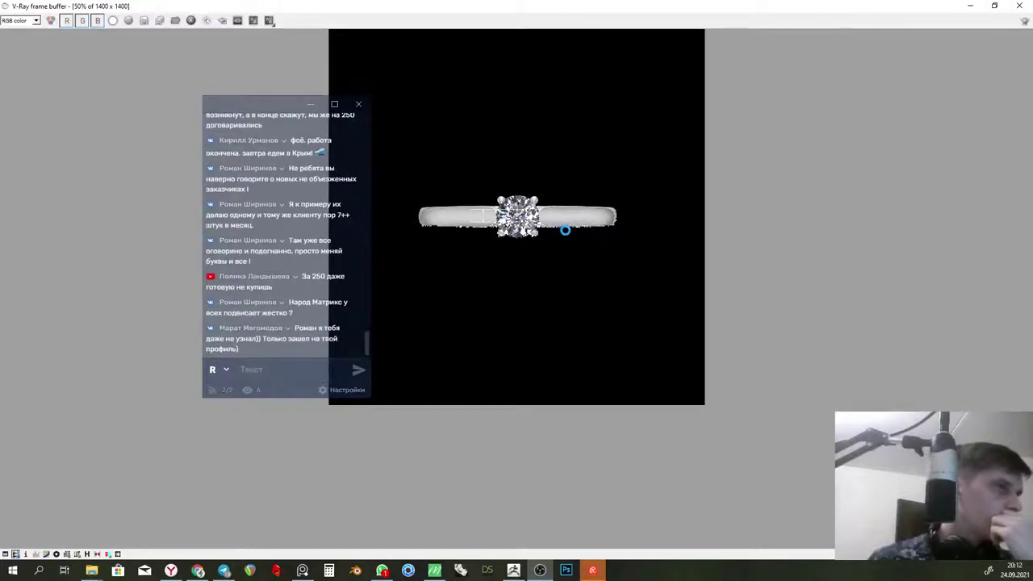
scroll(490, 220, up, 1)
scroll(557, 226, down, 1)
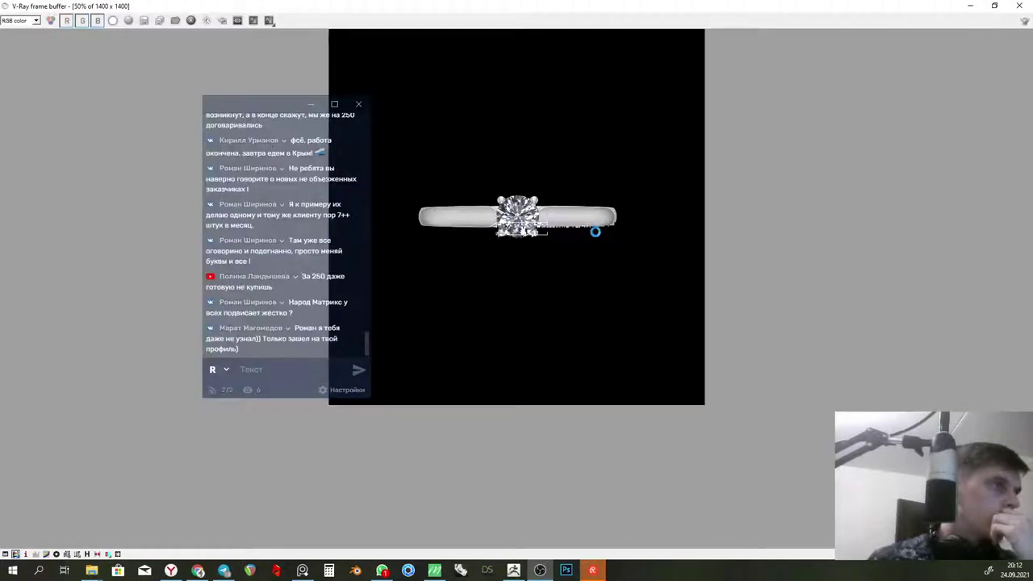
scroll(595, 231, up, 1)
scroll(580, 225, down, 2)
scroll(583, 229, up, 1)
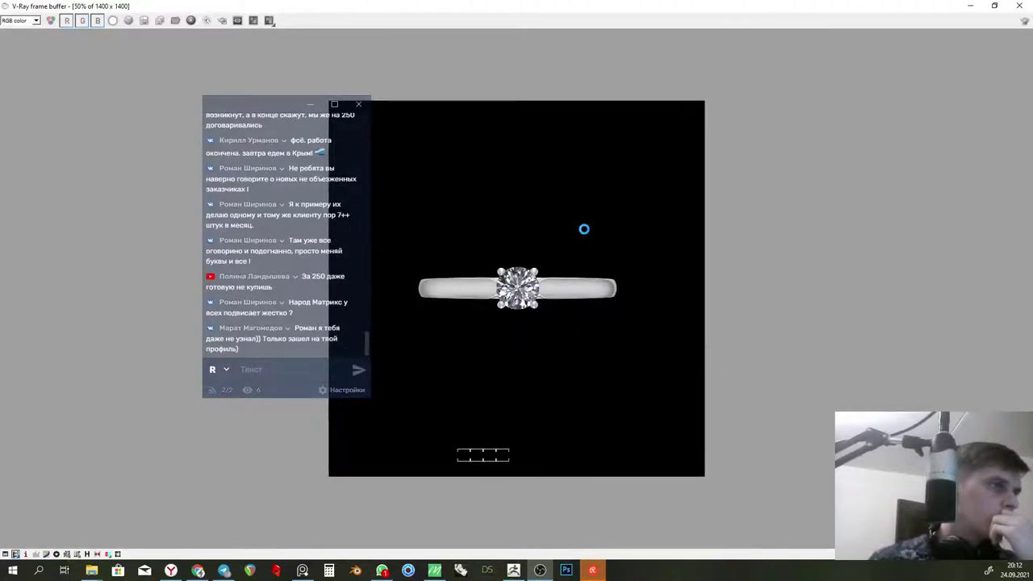
click(1019, 8)
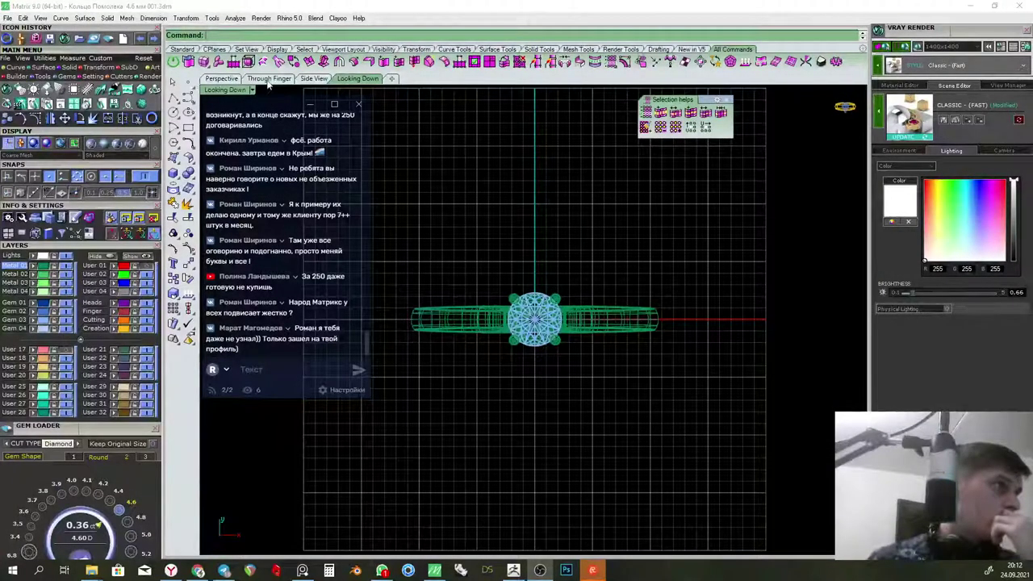
Dimension the ring's inner diameter horizontally in the Through Finger view
click(268, 79)
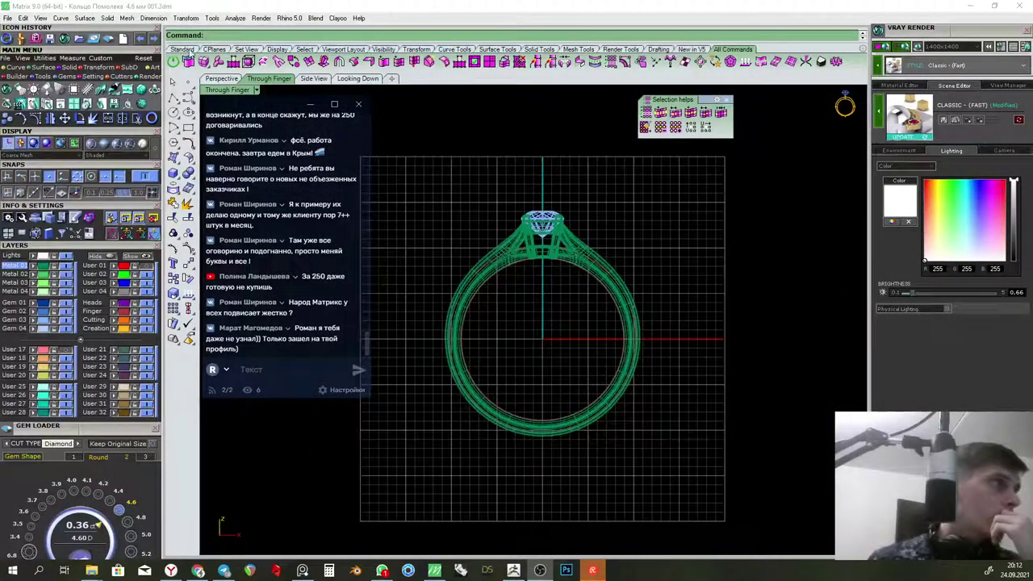
click(182, 49)
click(625, 63)
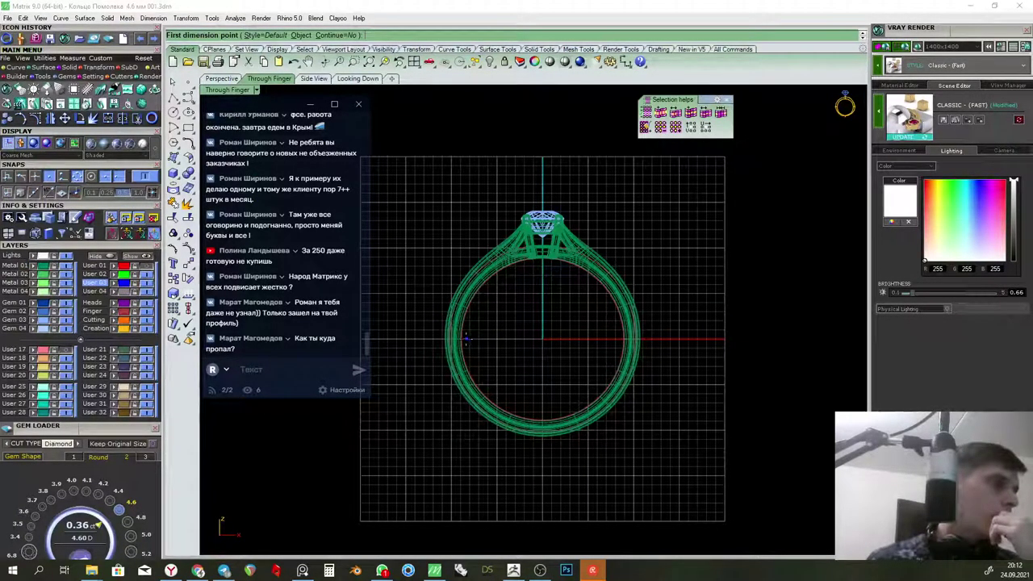
click(625, 340)
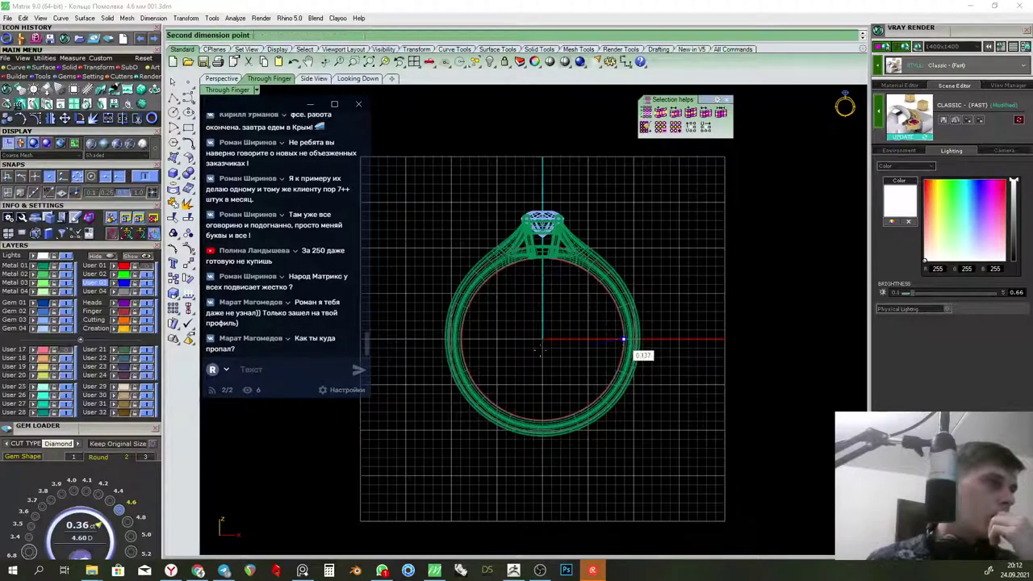
click(461, 339)
scroll(465, 340, up, 1)
key(Escape)
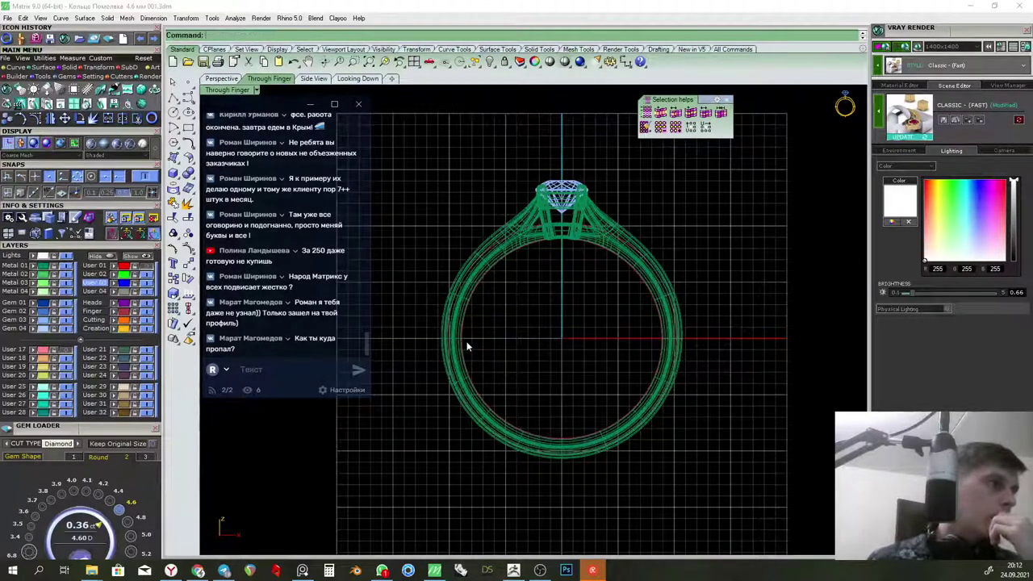
right_click(464, 339)
click(462, 338)
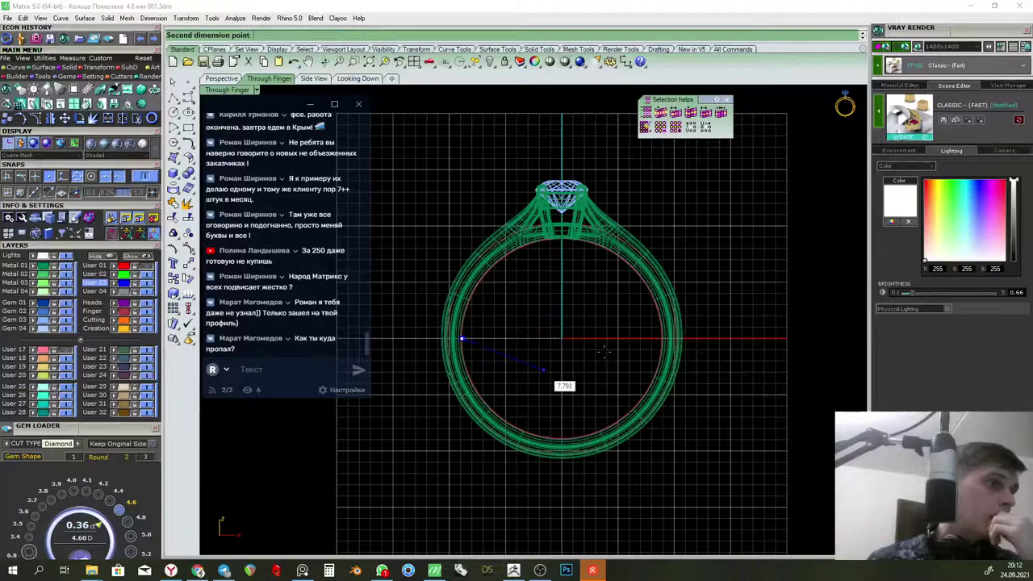
click(663, 339)
click(627, 331)
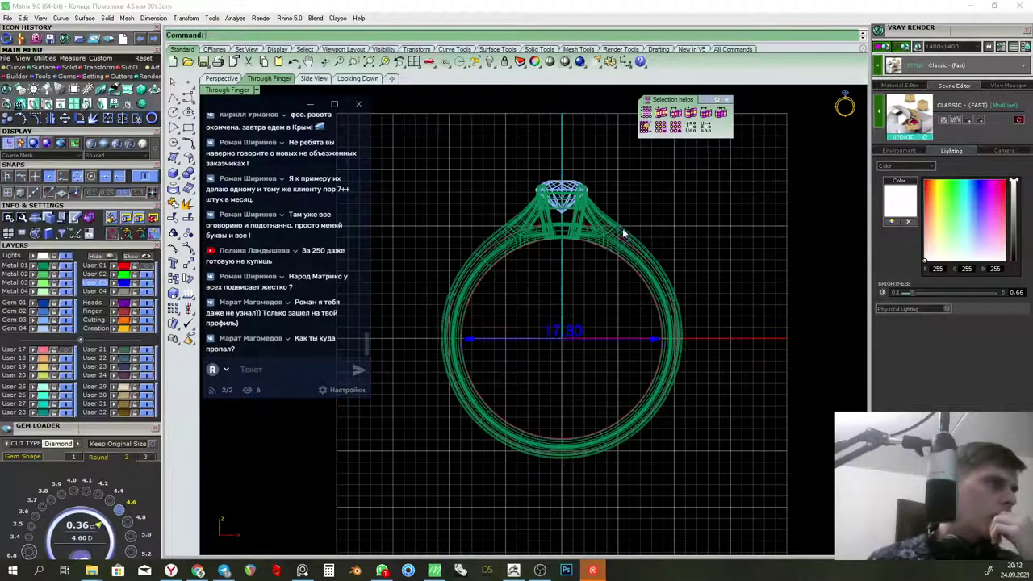
Check the dimensioned ring in the perspective view, showing the User 17 layer and hiding it again
click(622, 231)
click(220, 79)
right_drag(565, 303, 476, 299)
click(595, 240)
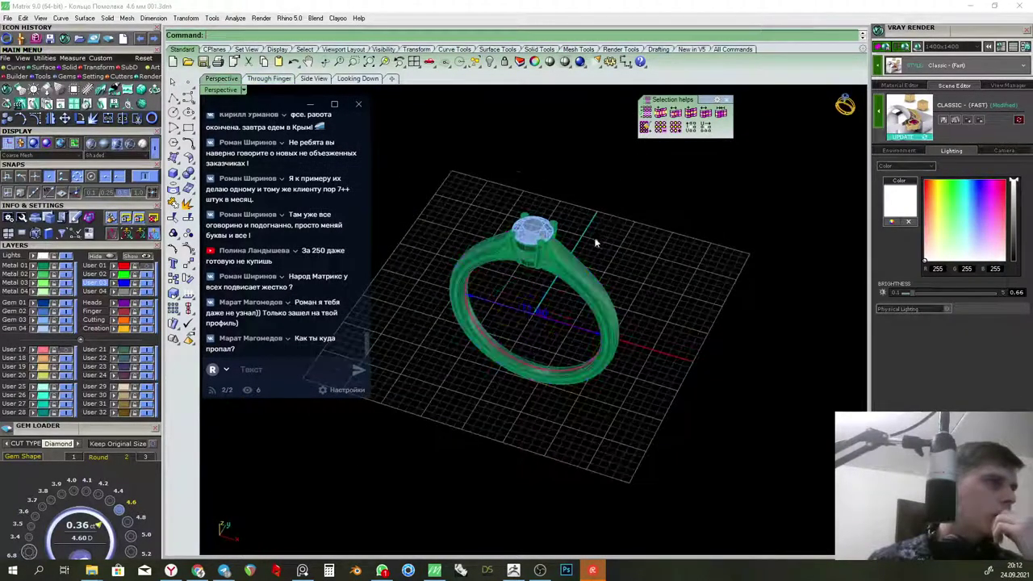
scroll(595, 239, up, 3)
click(66, 350)
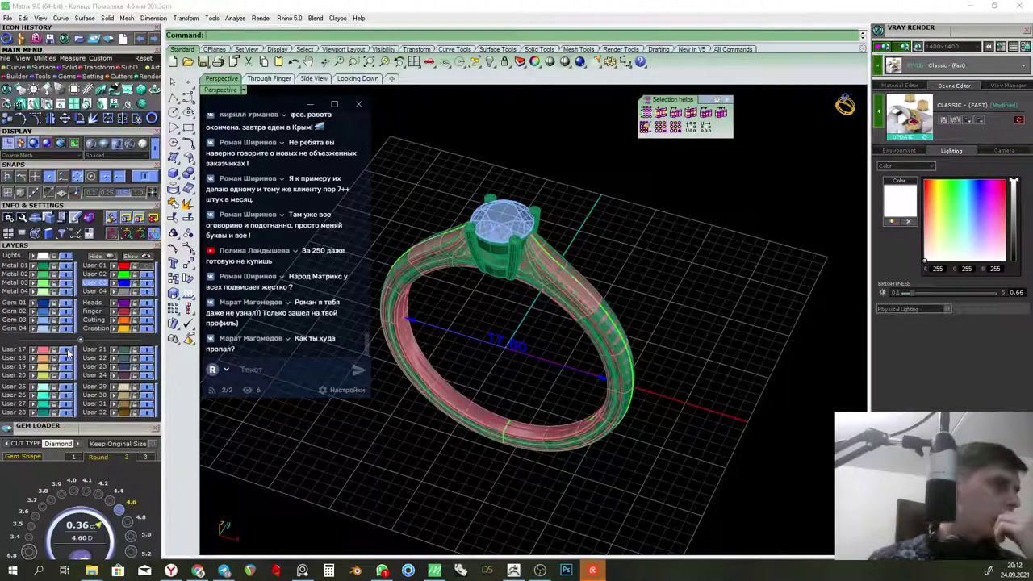
click(66, 349)
right_drag(485, 333, 514, 330)
Dimension the band thickness vertically at the lowest point of the shank in the Through Finger view, setting the second point 1.7 away
click(269, 78)
right_drag(625, 415, 629, 376)
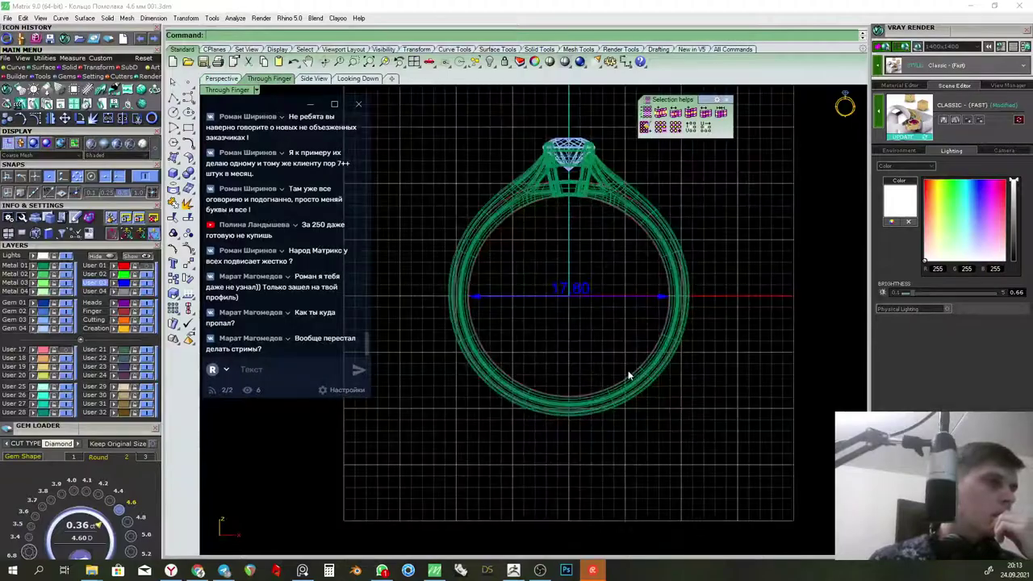
scroll(630, 376, up, 2)
click(625, 61)
scroll(557, 420, up, 2)
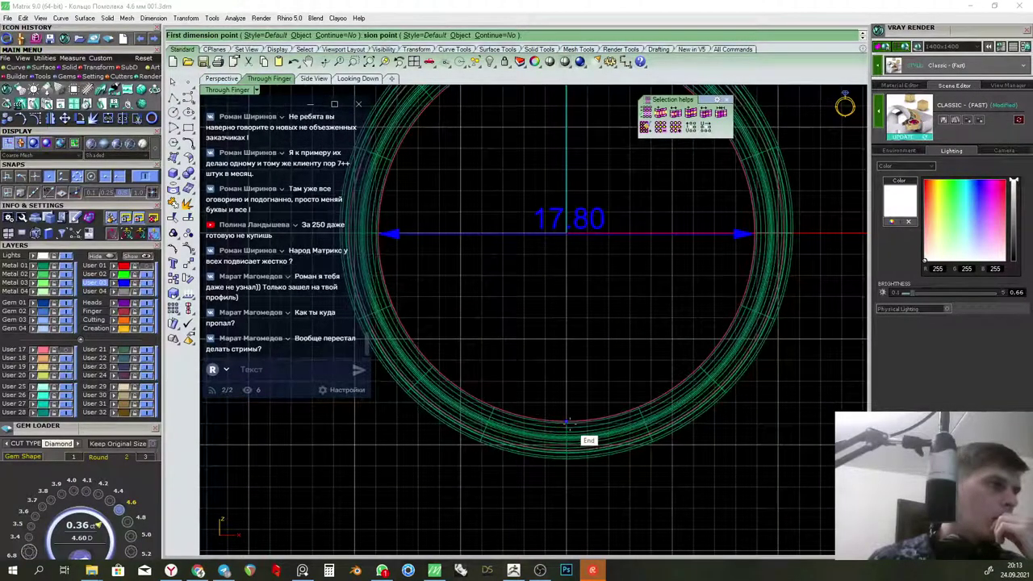
click(566, 421)
scroll(572, 462, up, 3)
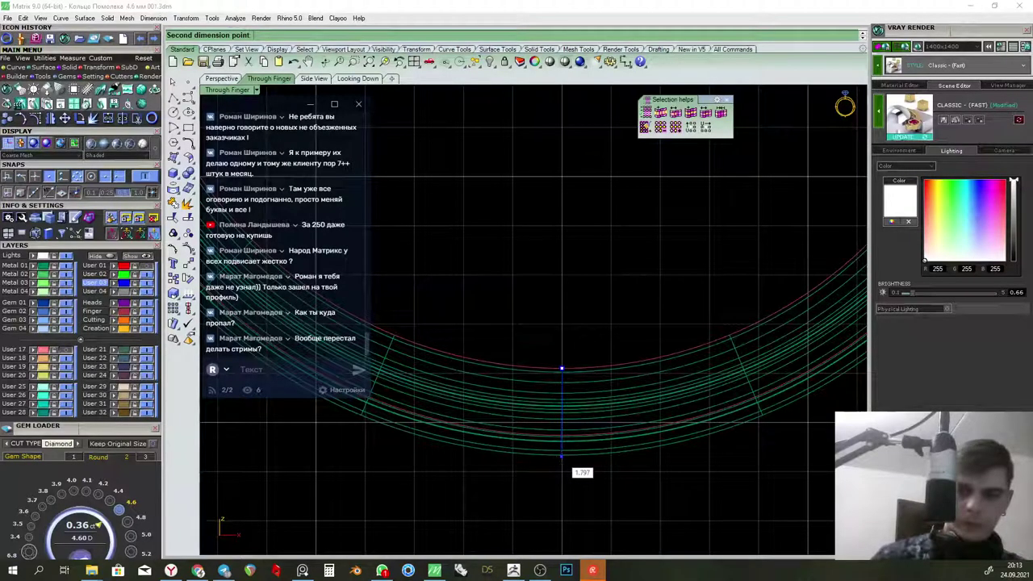
text(1.7)
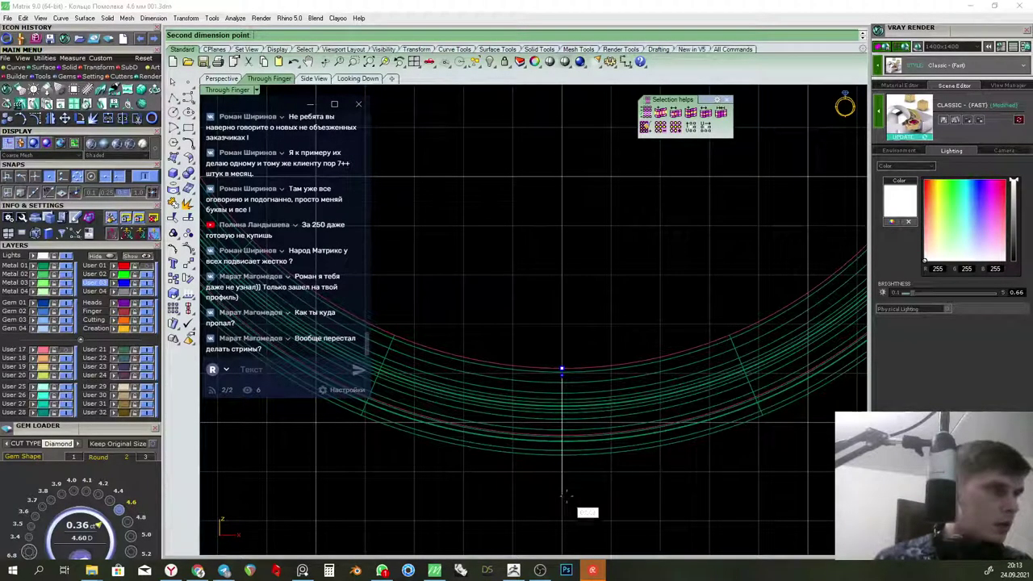
key(Return)
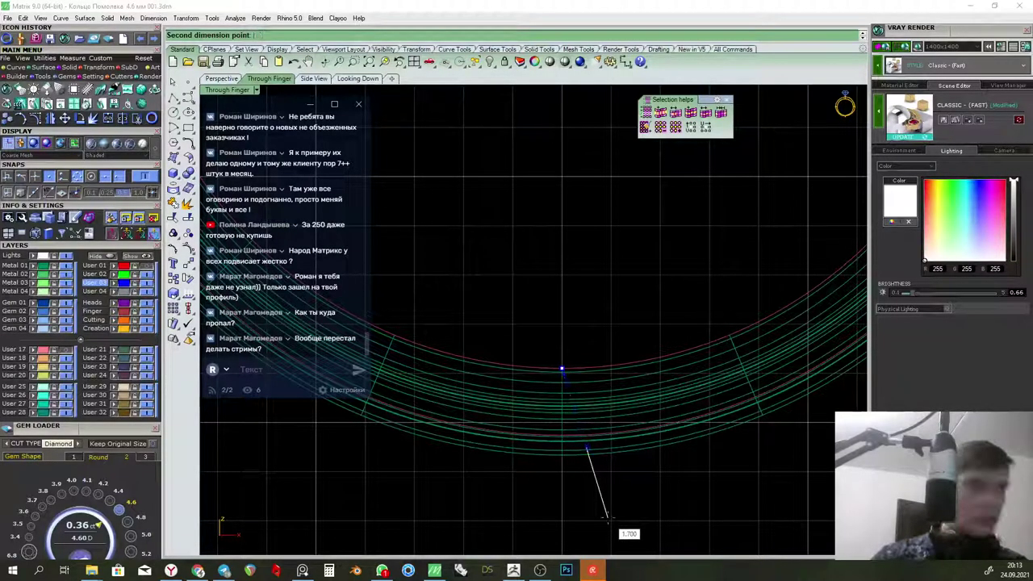
click(604, 533)
scroll(694, 403, down, 5)
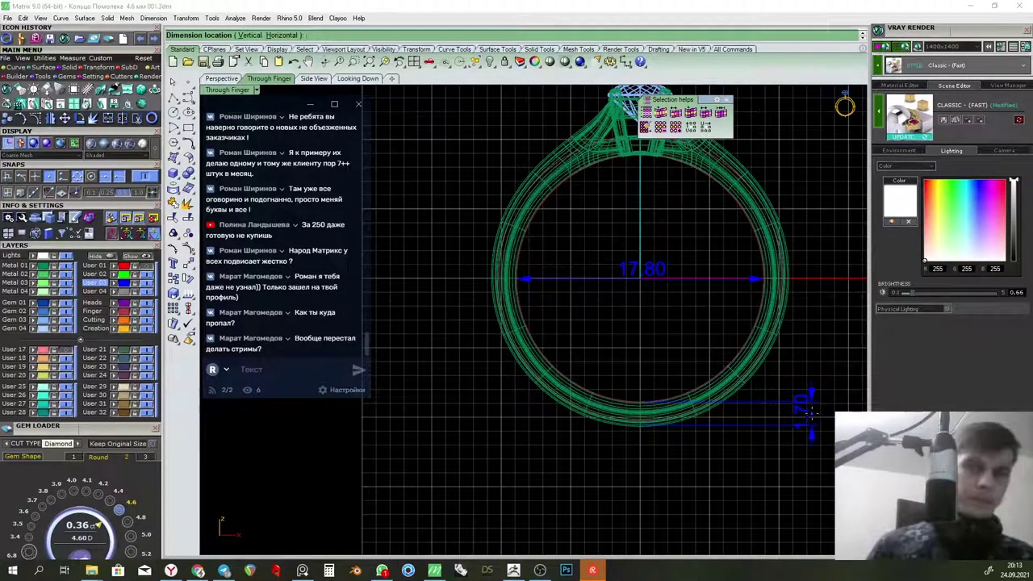
click(811, 414)
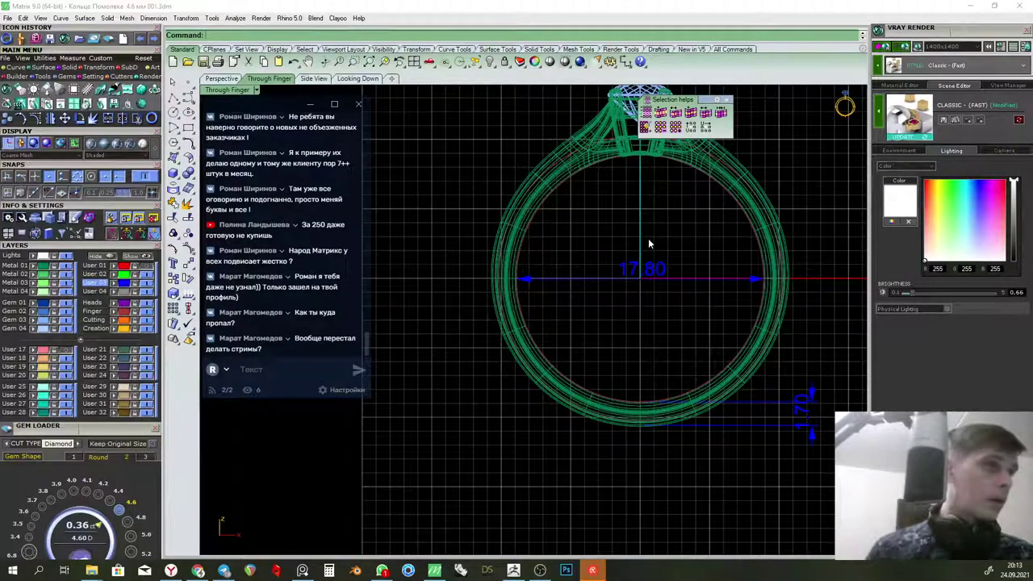
Dimension the round stone's diameter in the Looking Down view, placing its label up and to the left of the stone, and check it in perspective
right_drag(649, 243, 602, 318)
scroll(602, 318, down, 8)
scroll(619, 285, up, 4)
right_drag(665, 266, 638, 266)
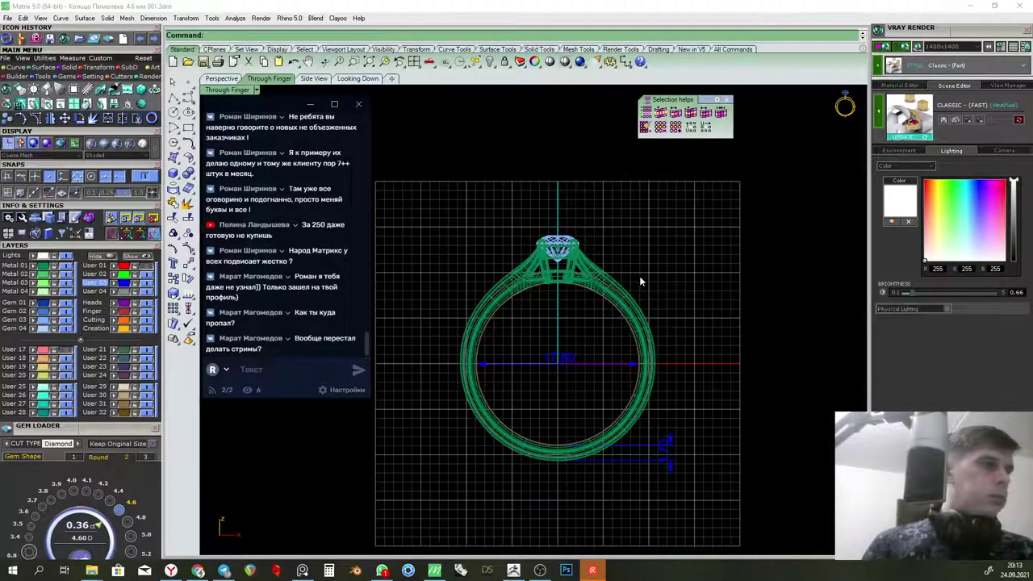
click(339, 78)
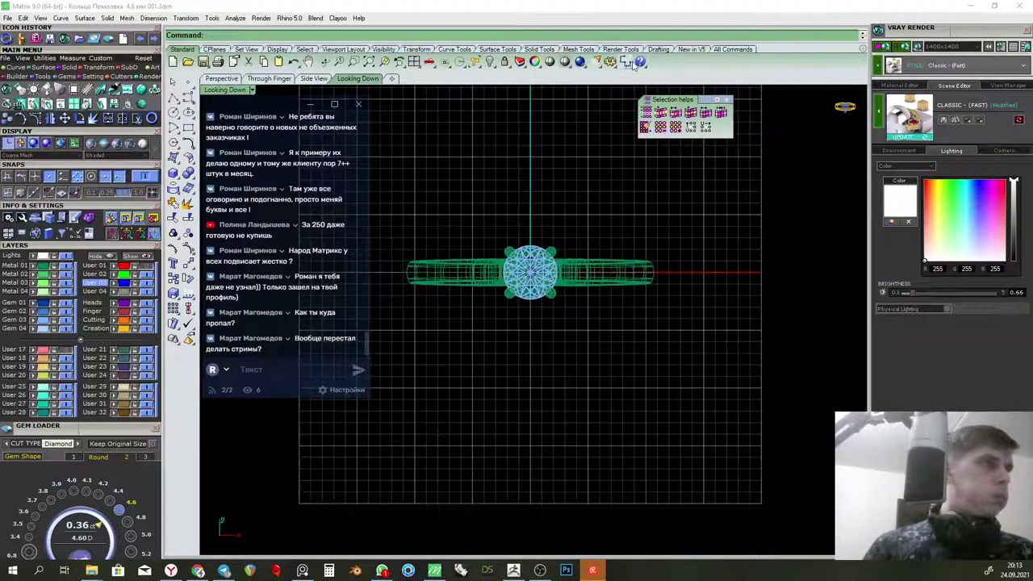
click(628, 62)
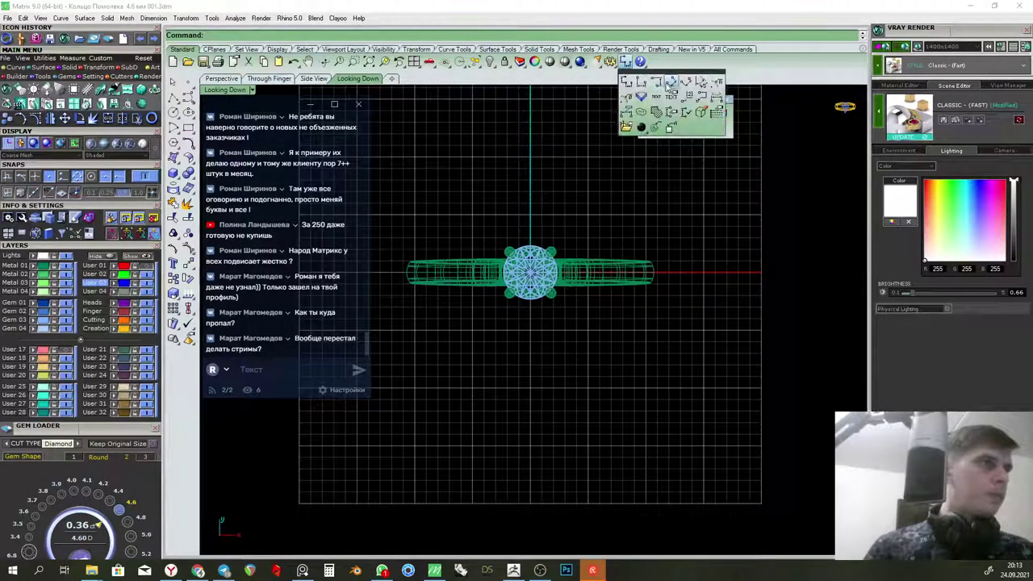
click(629, 97)
scroll(530, 251, up, 6)
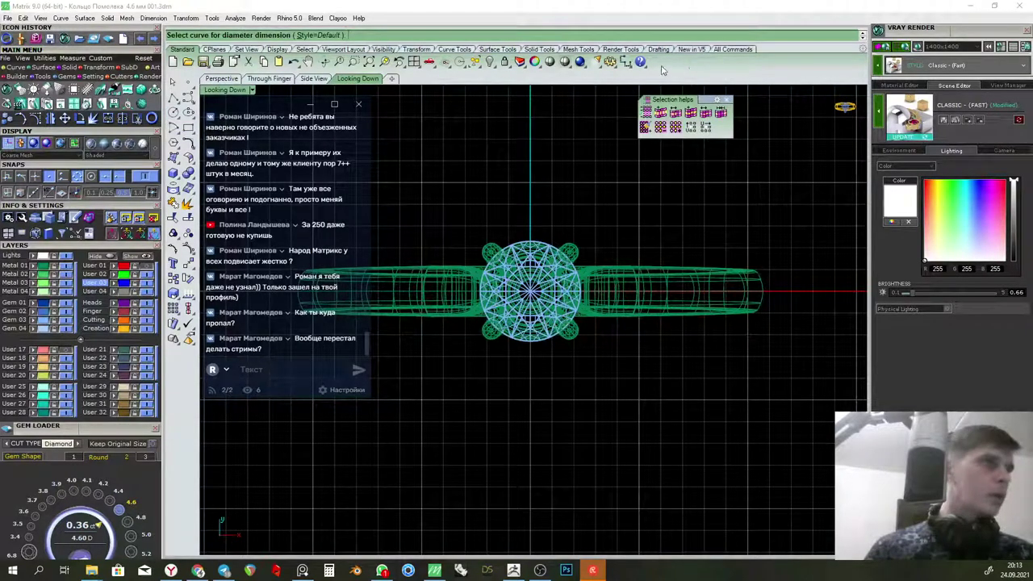
click(742, 50)
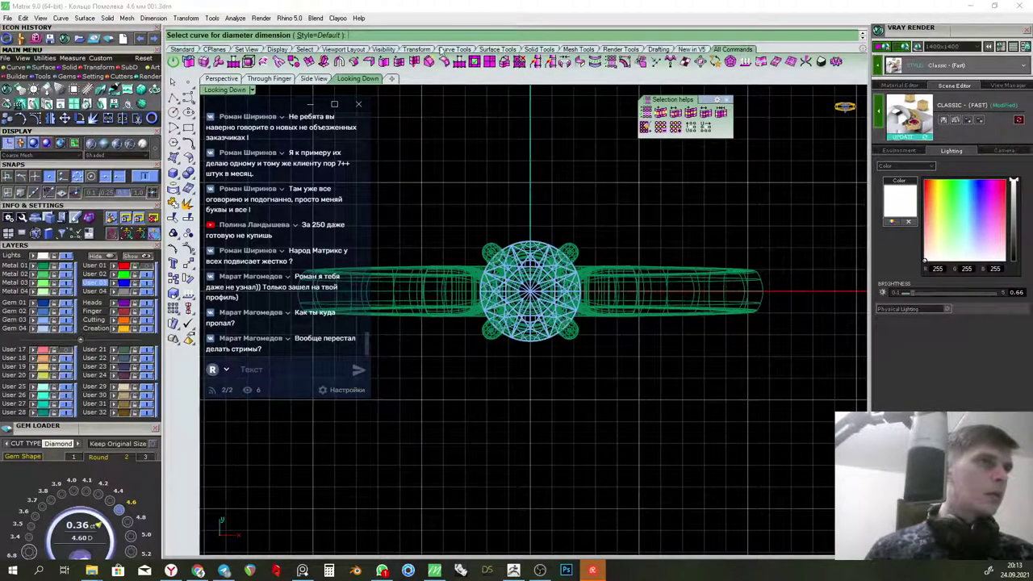
click(182, 49)
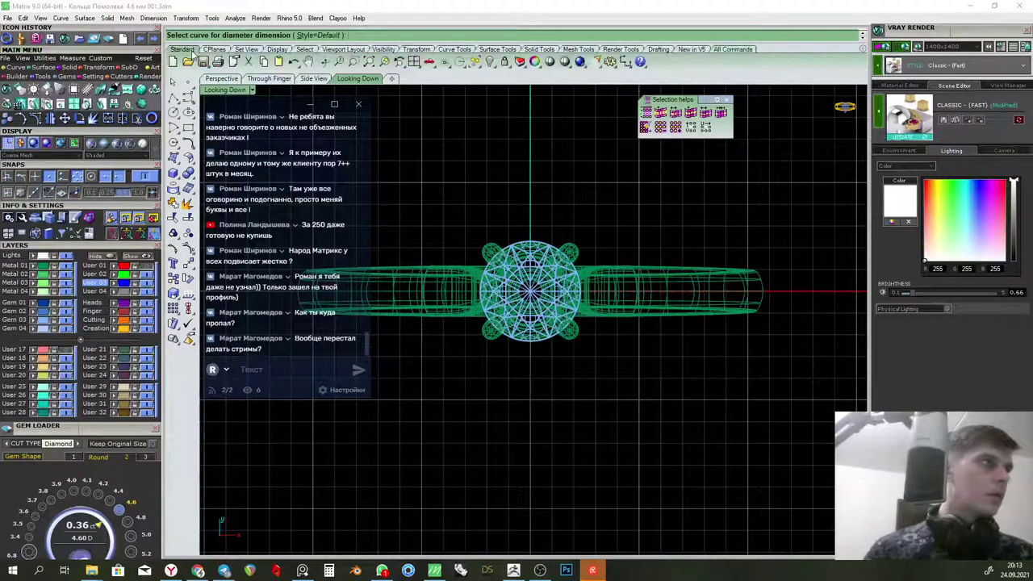
click(628, 63)
scroll(537, 212, up, 10)
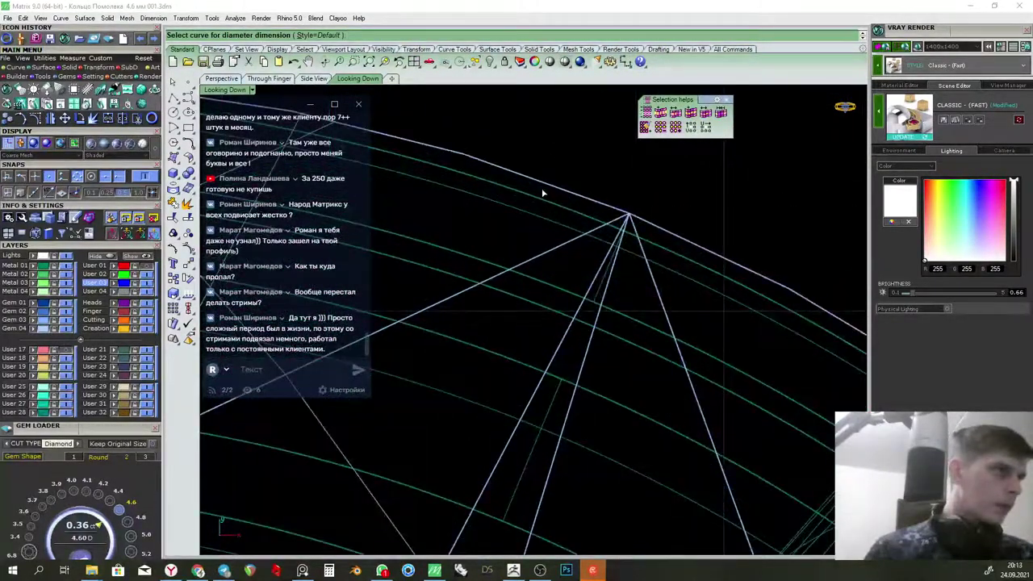
click(542, 194)
scroll(541, 194, down, 10)
scroll(571, 190, down, 6)
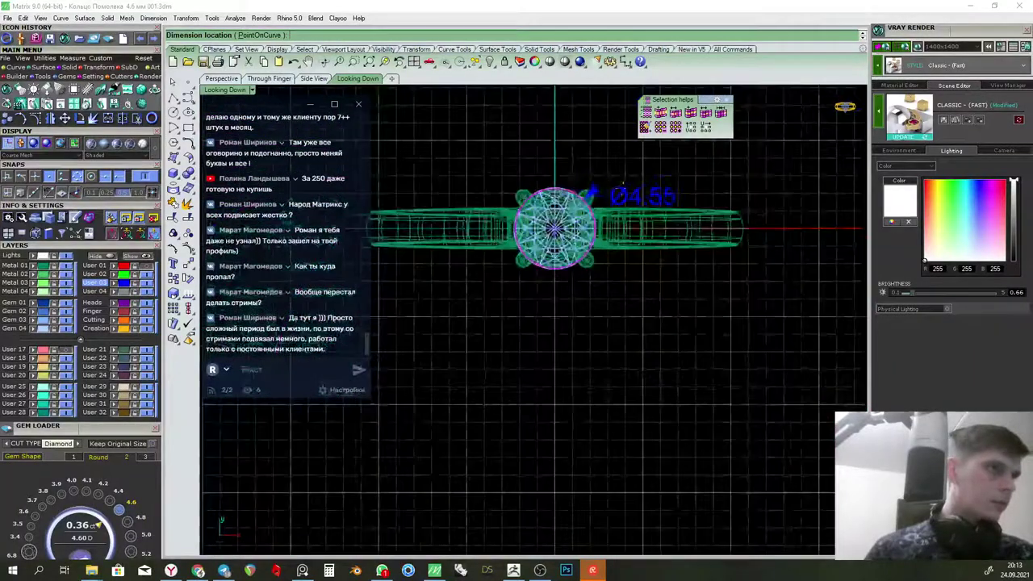
scroll(621, 193, up, 2)
scroll(625, 181, down, 4)
right_drag(627, 180, 590, 240)
scroll(494, 210, up, 6)
right_drag(506, 205, 553, 238)
scroll(594, 189, down, 2)
click(571, 172)
scroll(570, 175, down, 6)
scroll(488, 173, down, 3)
click(221, 79)
scroll(554, 238, up, 2)
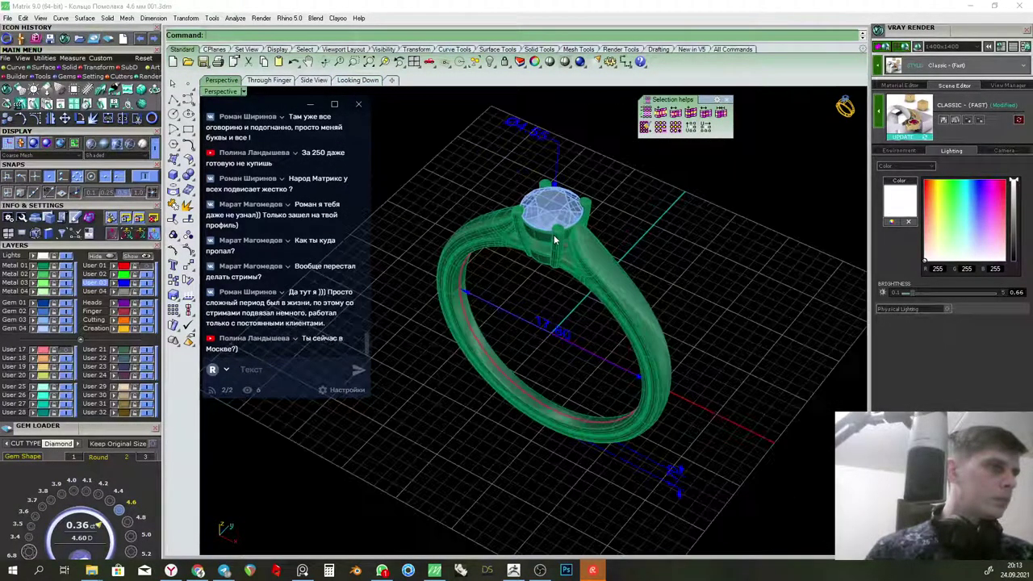
Dimension the band's width vertically at the left end of the ring in the Looking Down view
click(358, 79)
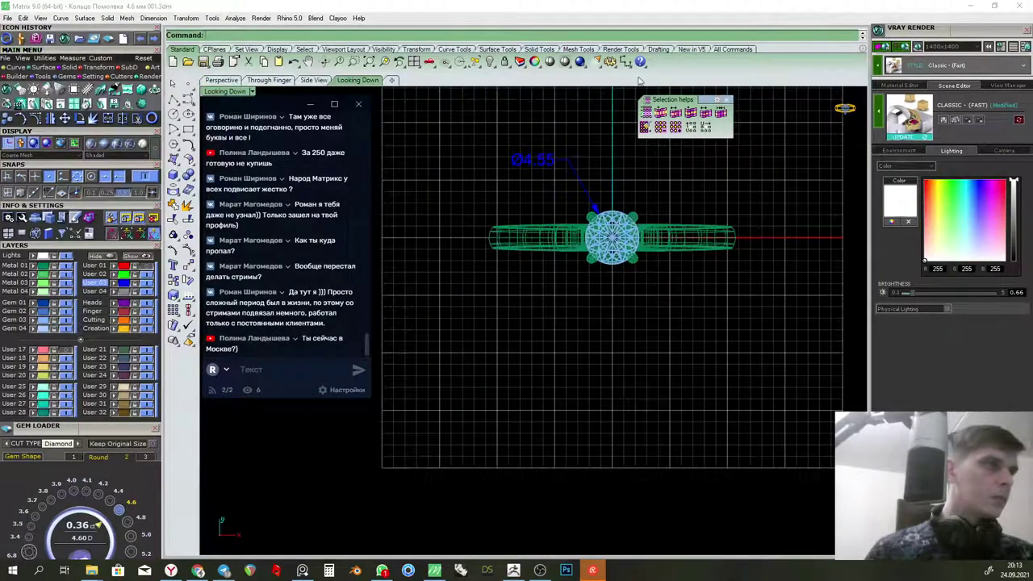
click(610, 61)
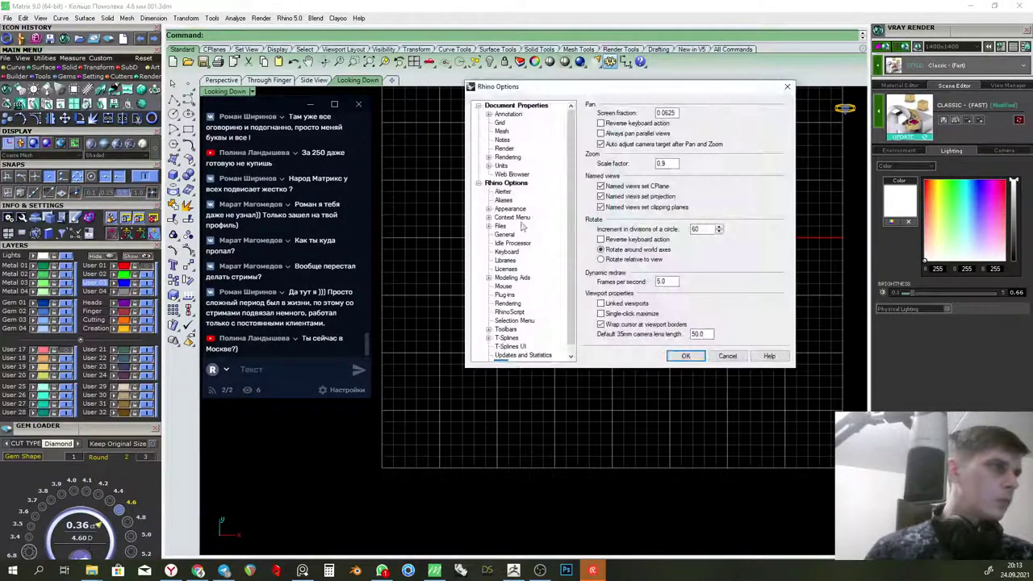
click(787, 86)
click(627, 61)
scroll(505, 198, up, 8)
scroll(487, 257, up, 2)
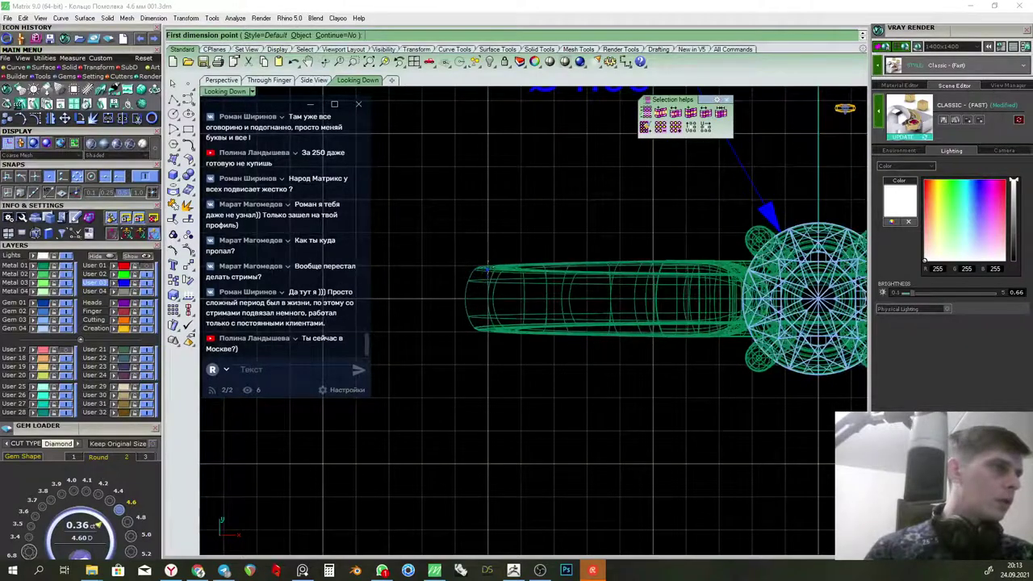
click(485, 264)
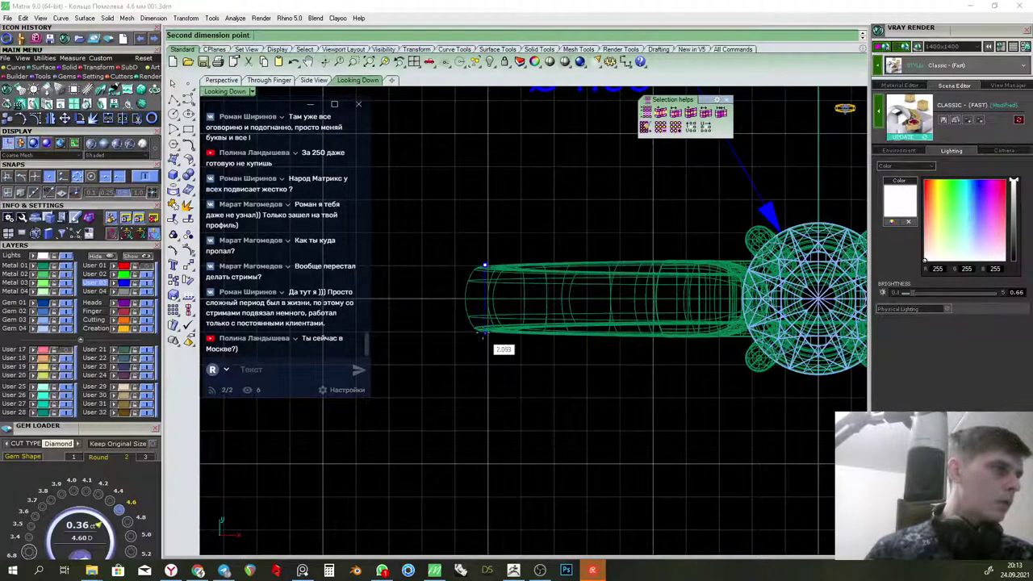
click(485, 331)
click(432, 306)
scroll(507, 239, down, 3)
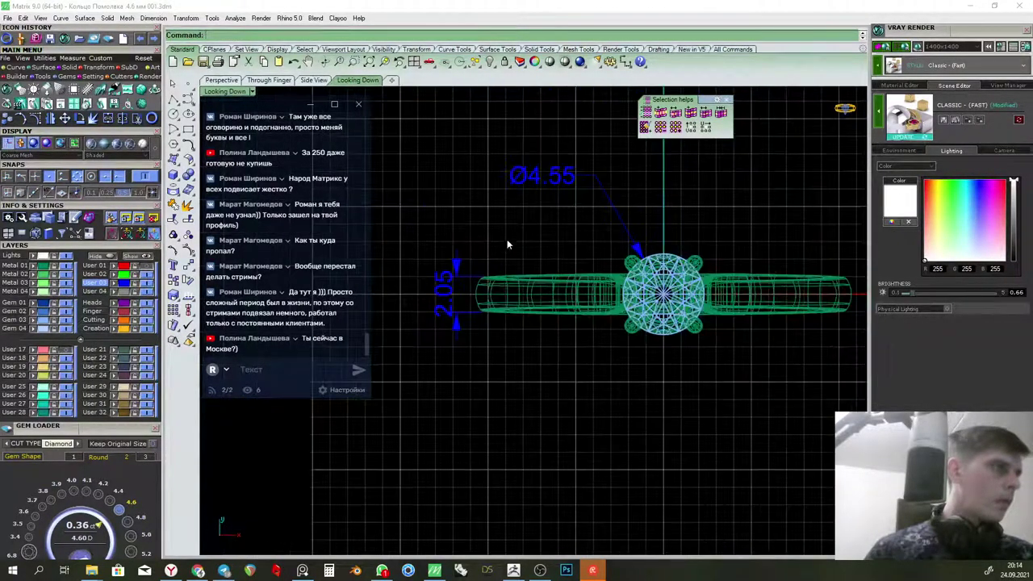
Show the dimensioned ring in the perspective view in Tech White display mode, with the chat window moved off the model
click(221, 79)
scroll(576, 211, down, 2)
mouse_move(601, 238)
right_down()
mouse_move(575, 212)
mouse_move(578, 184)
right_up()
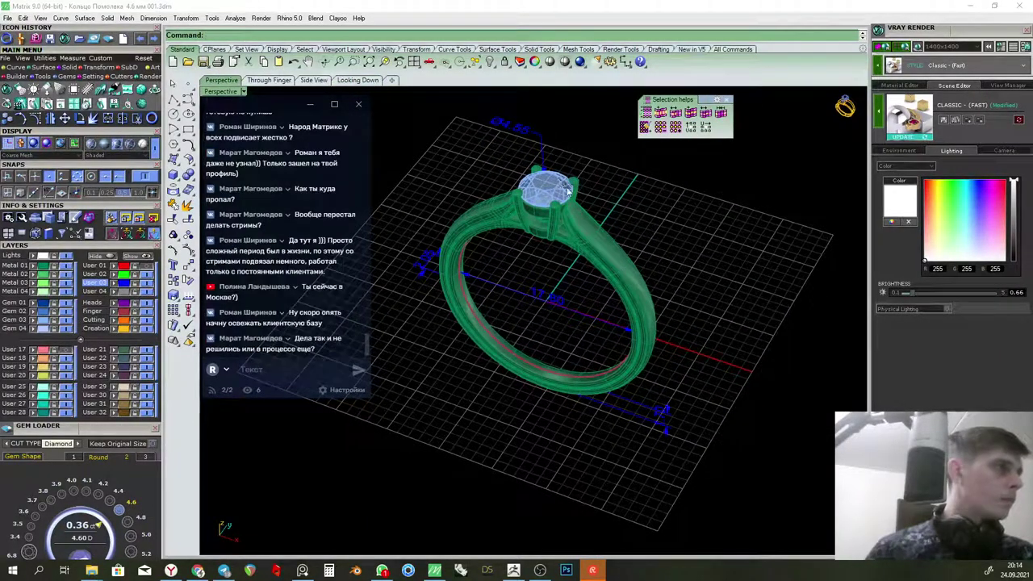
drag(284, 116, 939, 270)
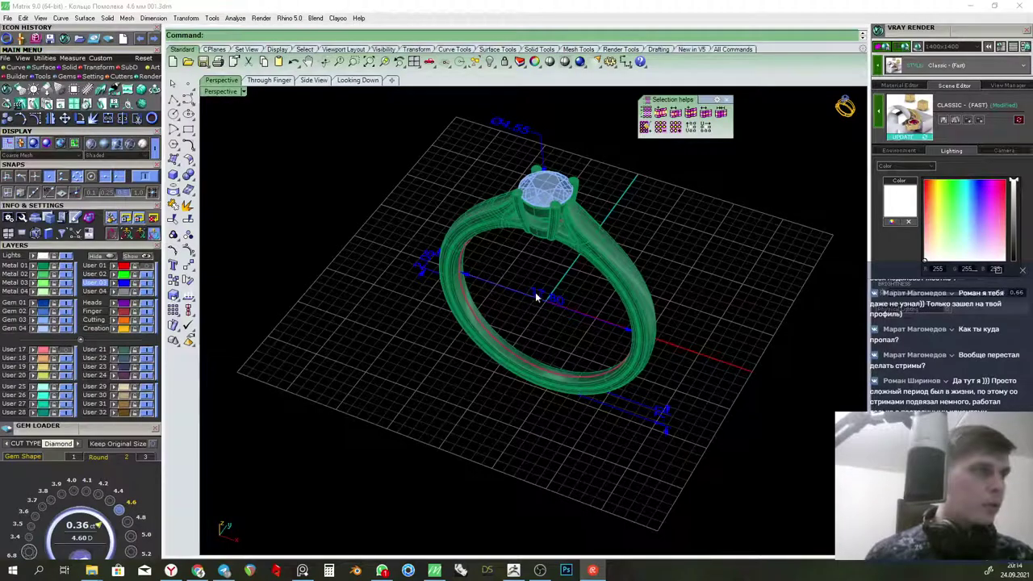
right_drag(535, 292, 629, 300)
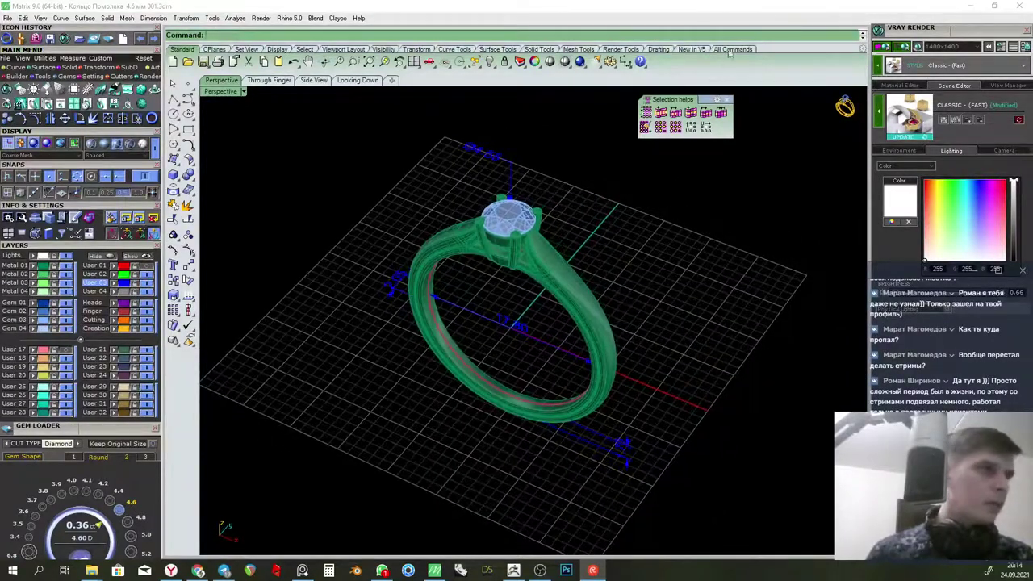
right_drag(656, 176, 648, 176)
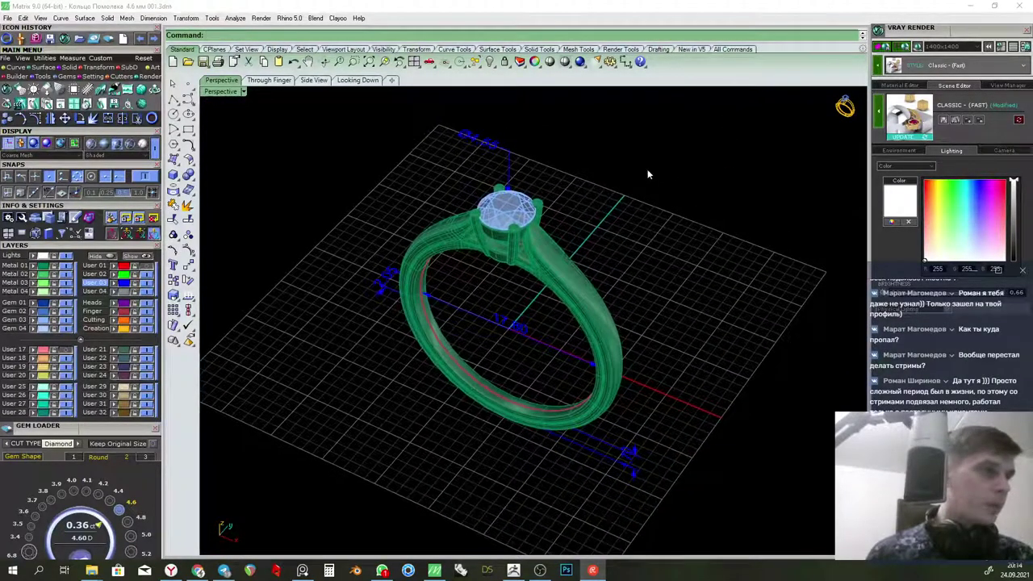
click(143, 147)
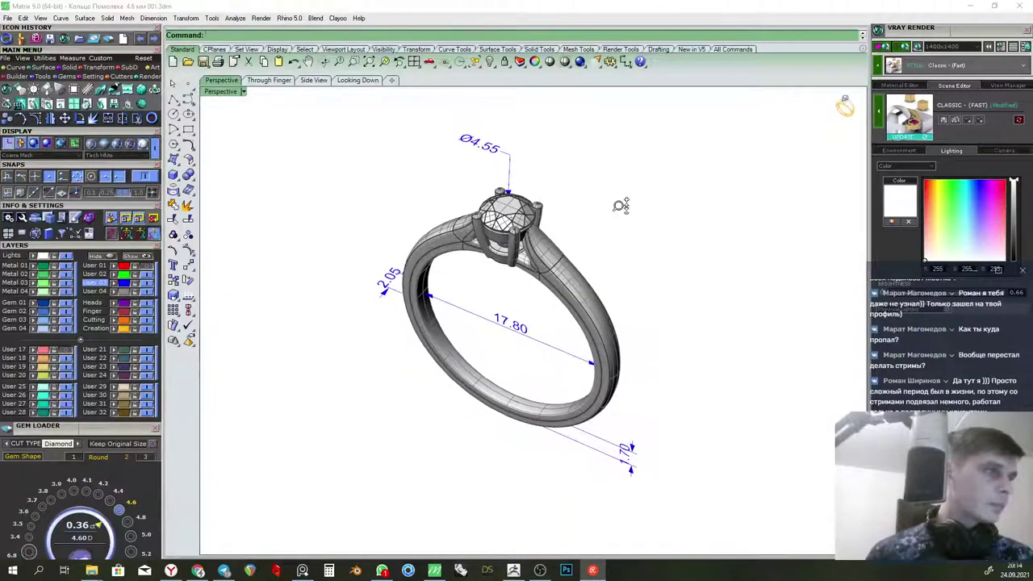
right_drag(615, 184, 634, 195)
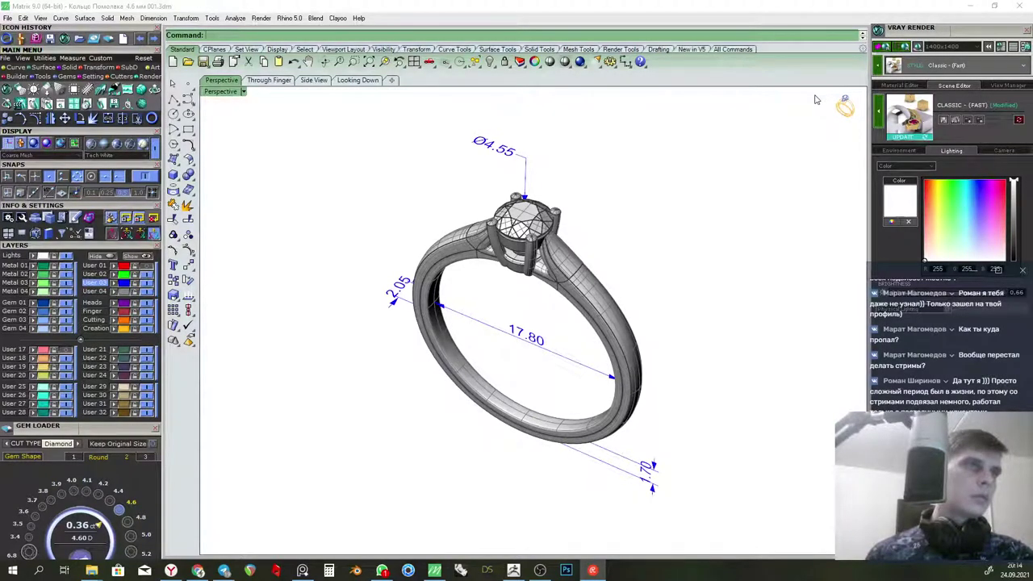
Capture a screenshot of the viewport area with the dimensioned ring and close the Yandex.Disk screenshot editor
key(Print)
drag(817, 91, 255, 552)
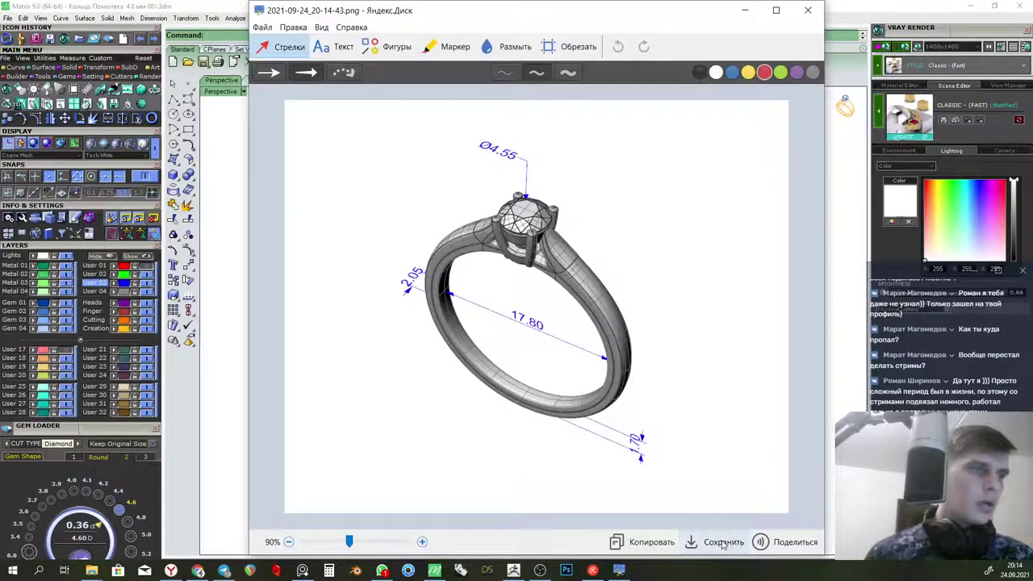
click(807, 10)
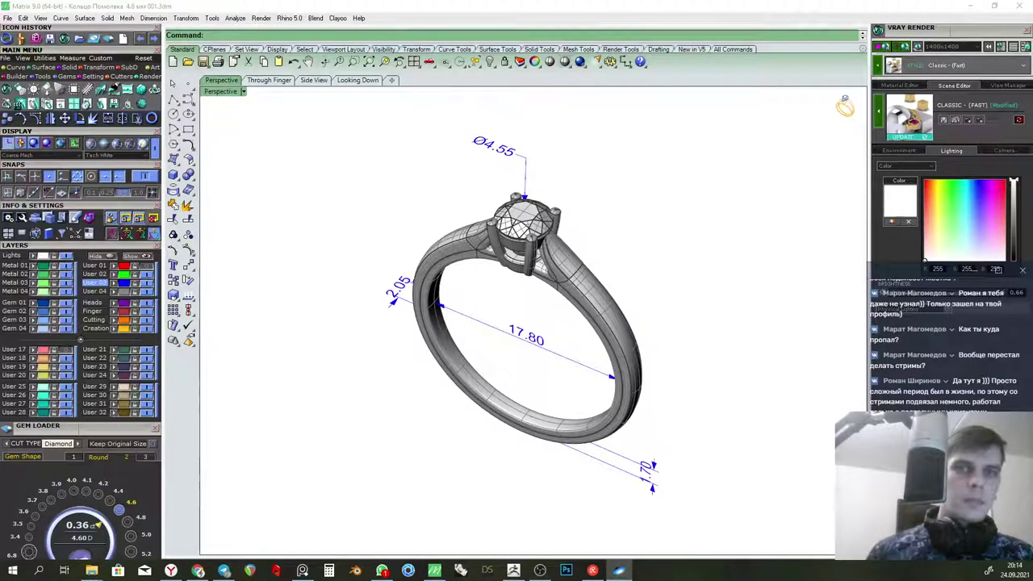
key(alt+Tab)
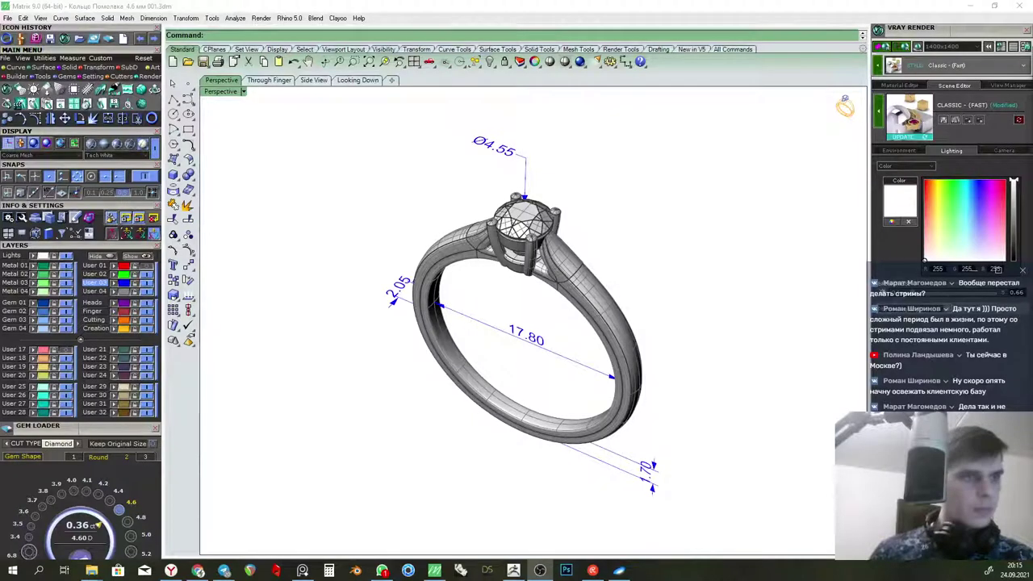
Move the chat window beside the ring and switch the perspective view to the tsShiny display mode
drag(893, 272, 685, 168)
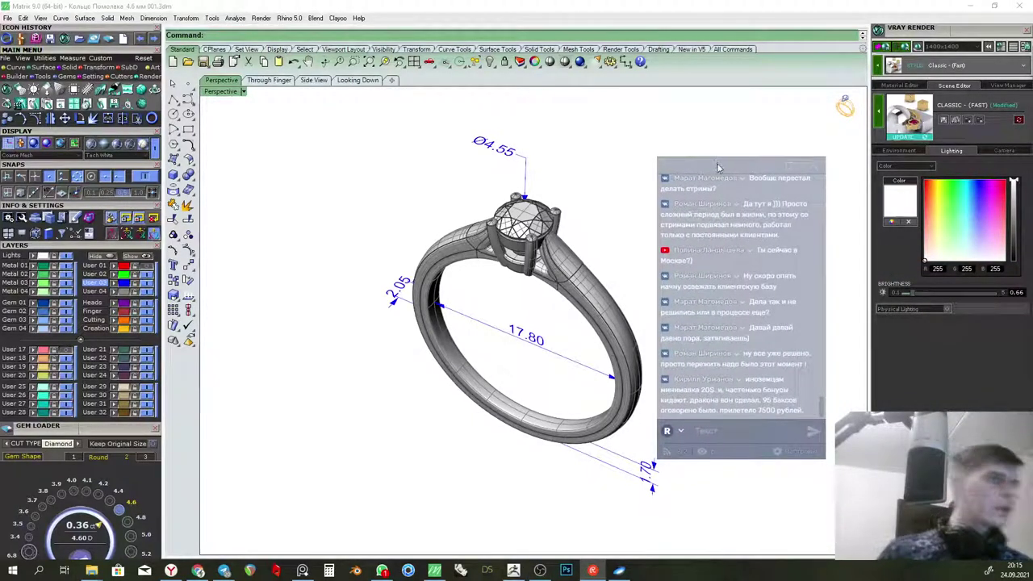
click(241, 92)
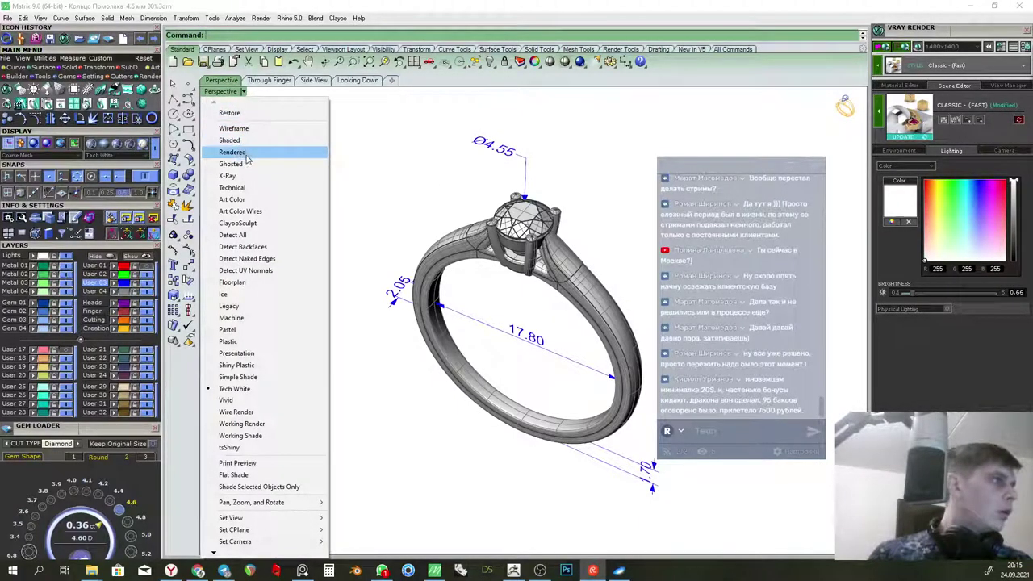
click(229, 447)
right_drag(615, 286, 627, 245)
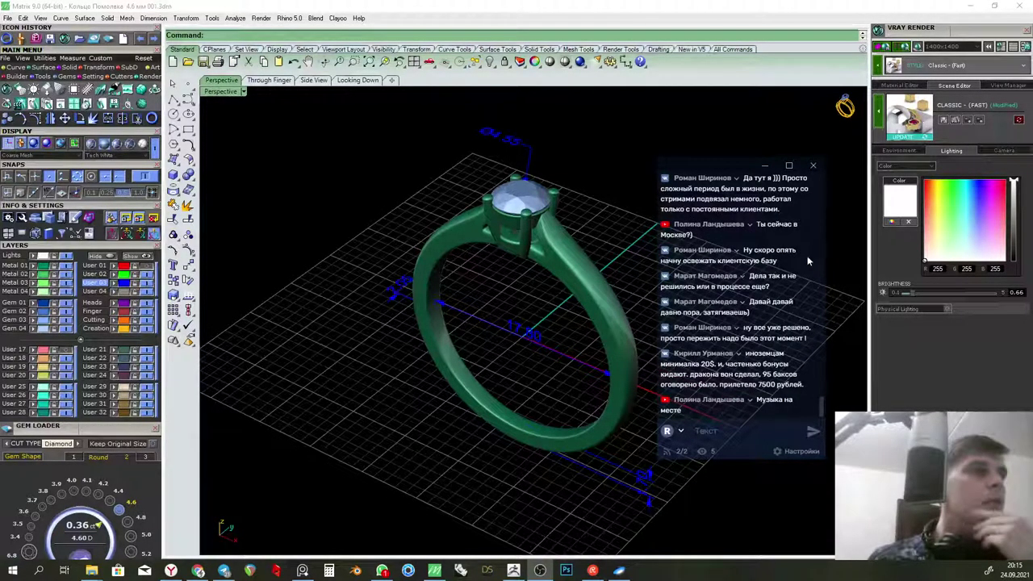
scroll(789, 248, up, 2)
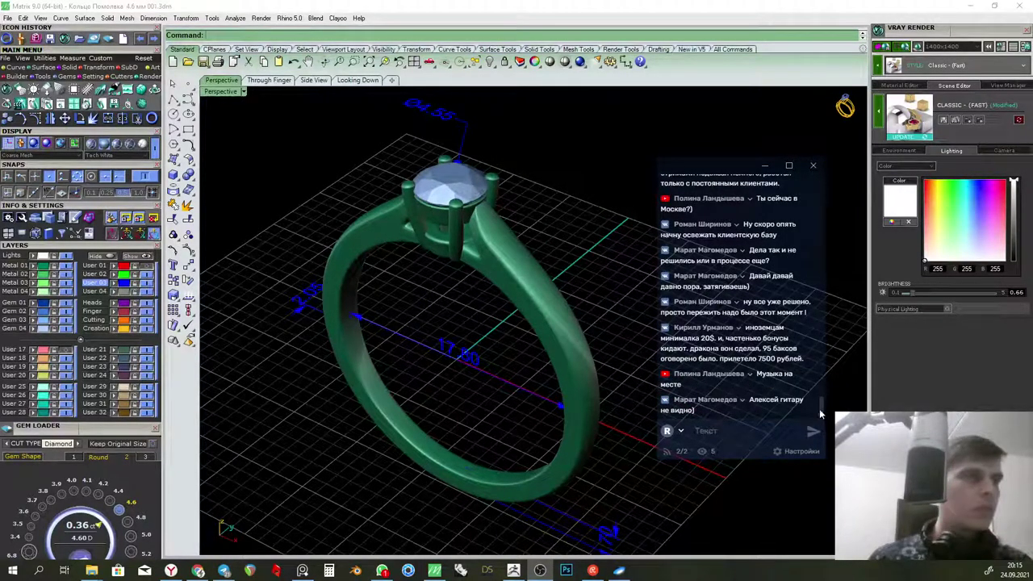
Review the earlier messages in the stream chat
scroll(825, 407, up, 2)
scroll(824, 408, up, 1)
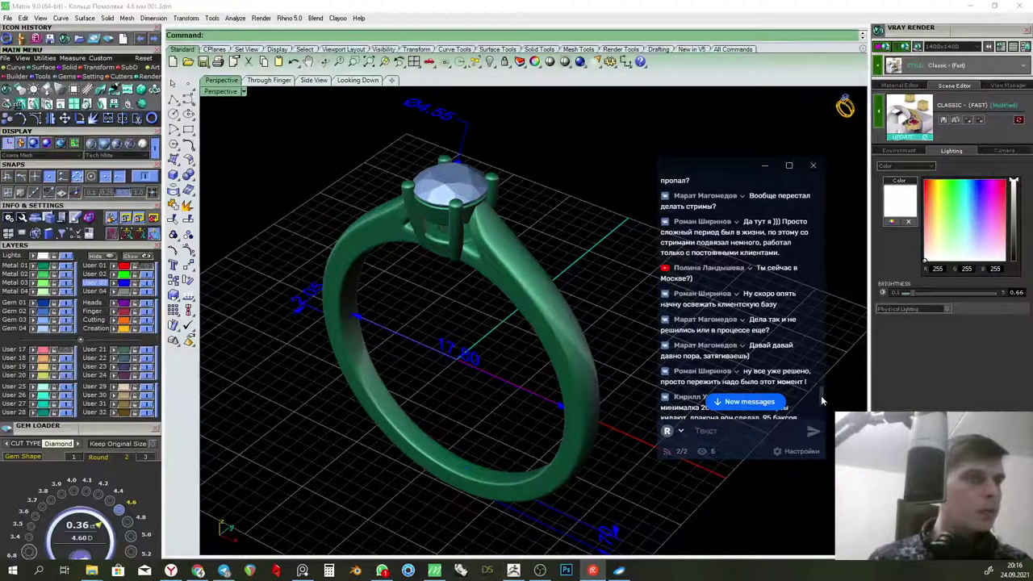
Read through the stream chat down to the newest messages
scroll(823, 404, down, 1)
scroll(822, 403, down, 1)
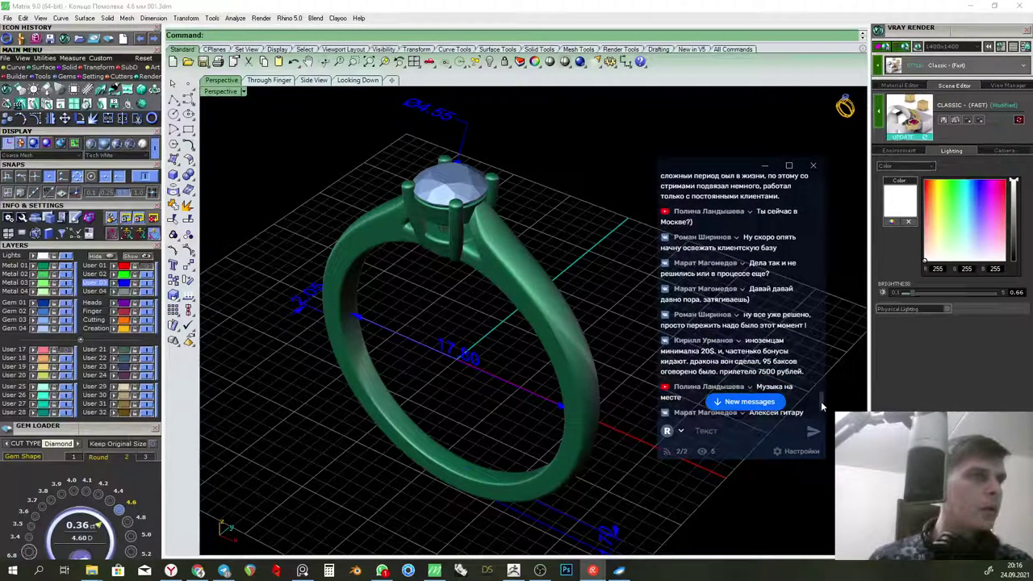
scroll(822, 406, down, 1)
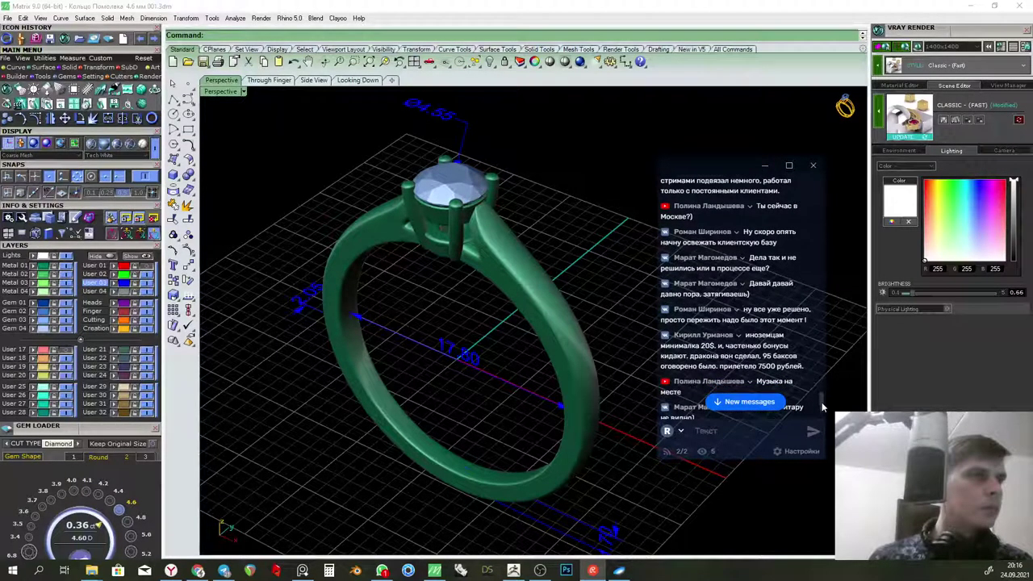
scroll(823, 406, down, 1)
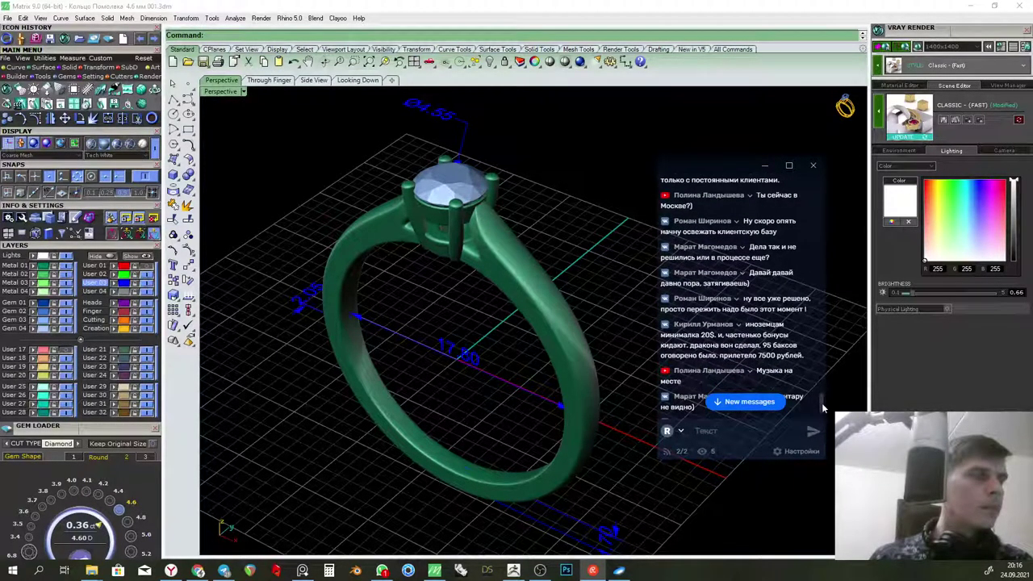
scroll(822, 407, down, 1)
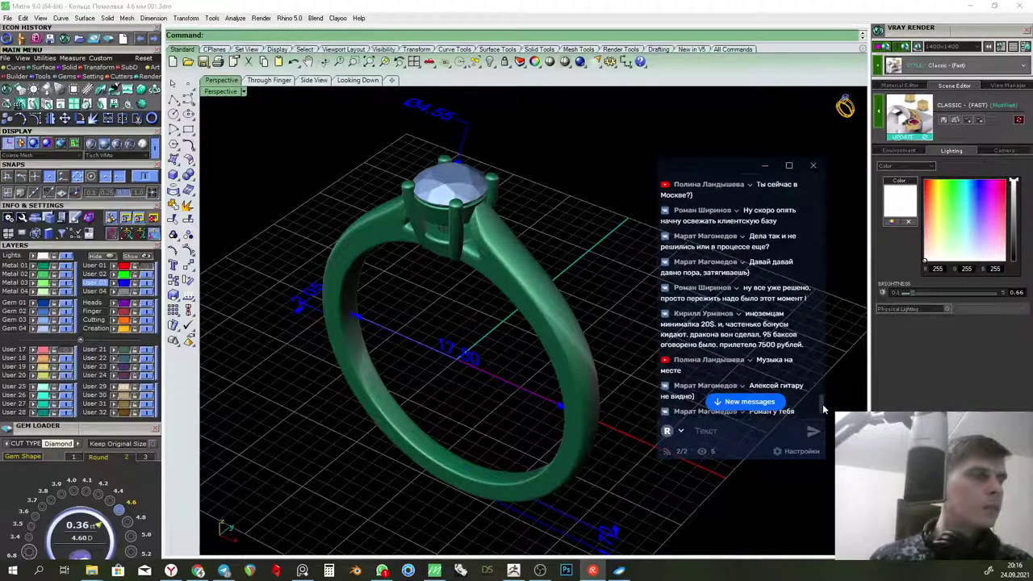
scroll(824, 410, down, 1)
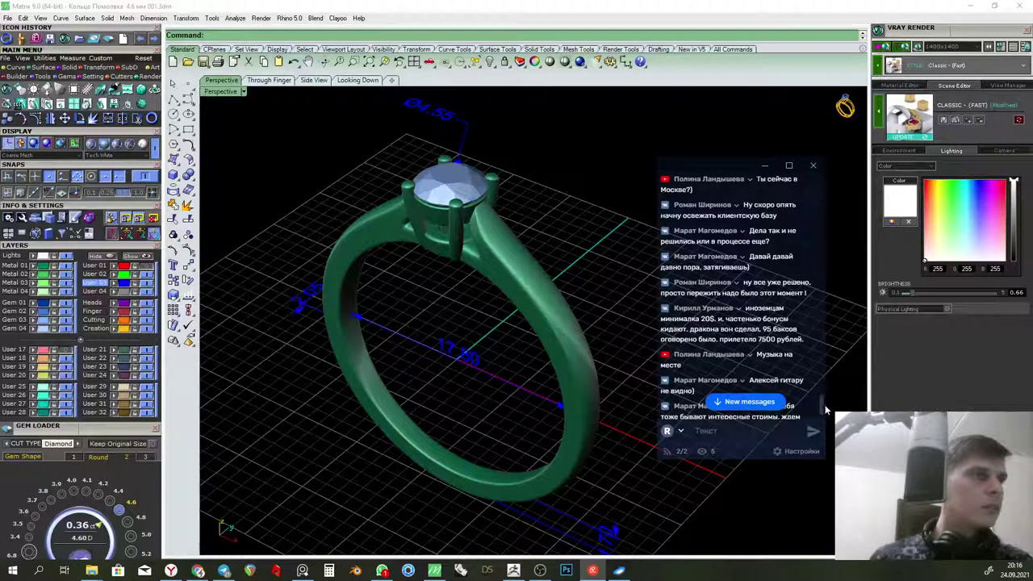
scroll(825, 409, down, 1)
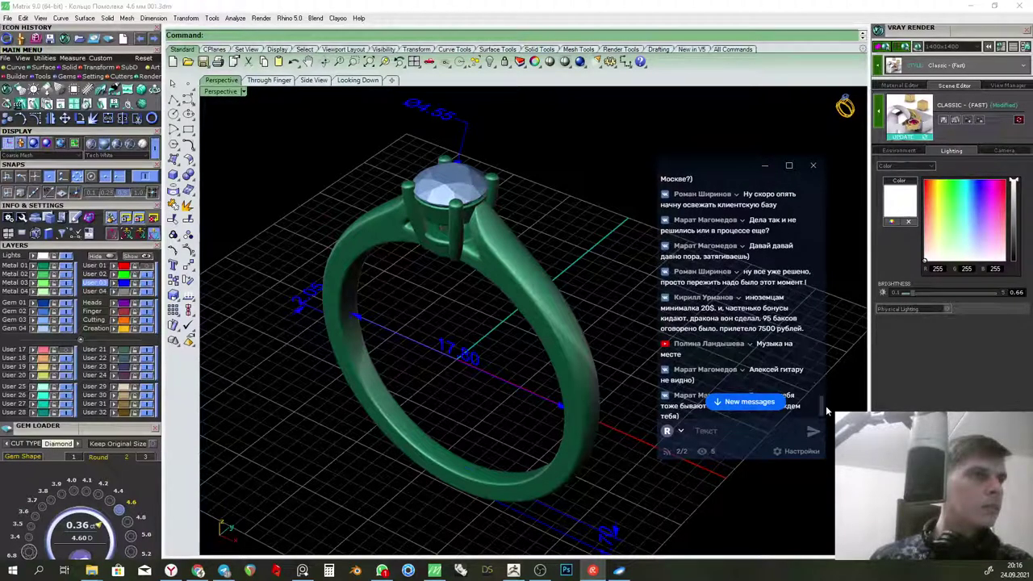
scroll(826, 410, down, 1)
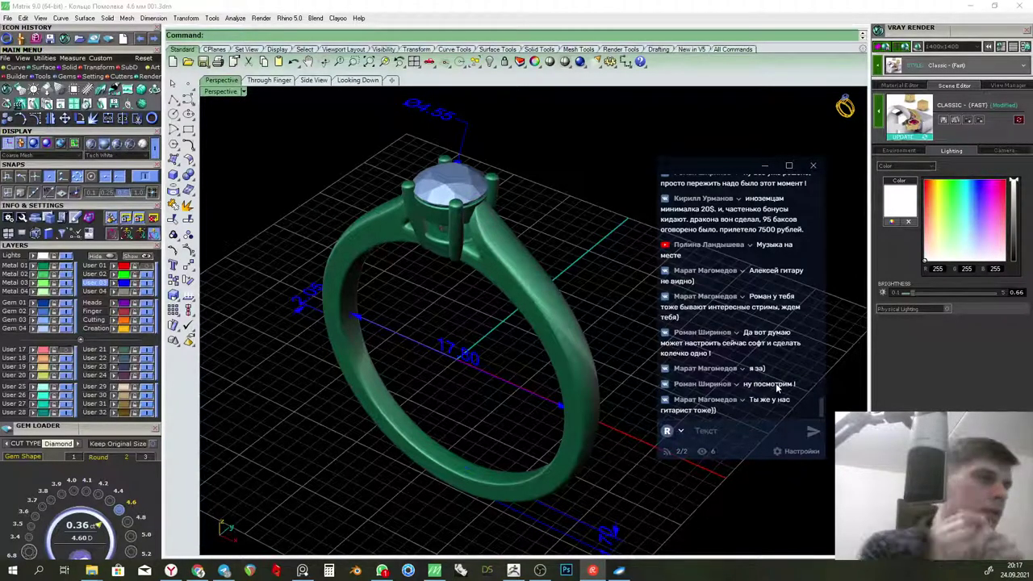
scroll(700, 426, up, 2)
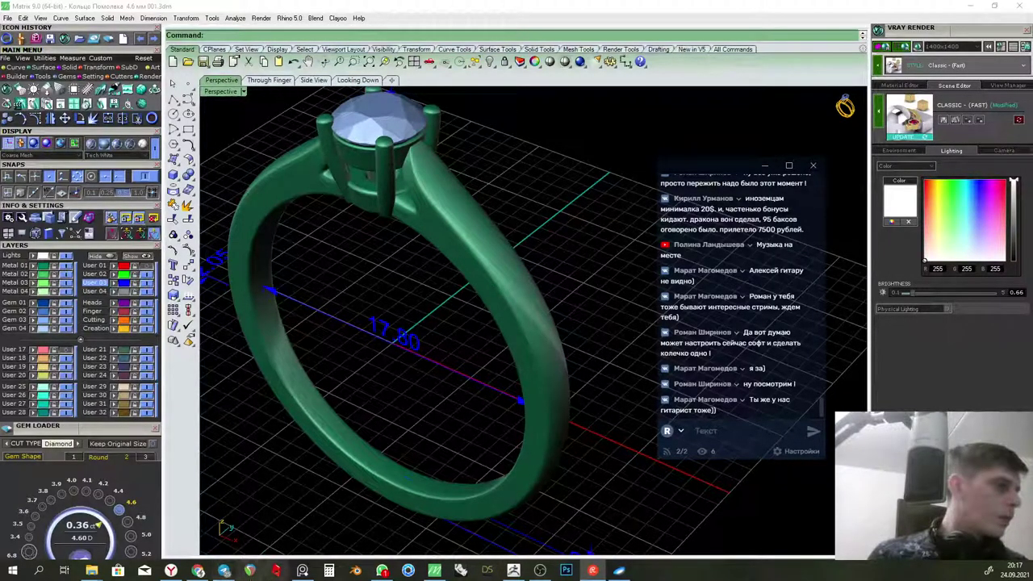
scroll(607, 326, down, 4)
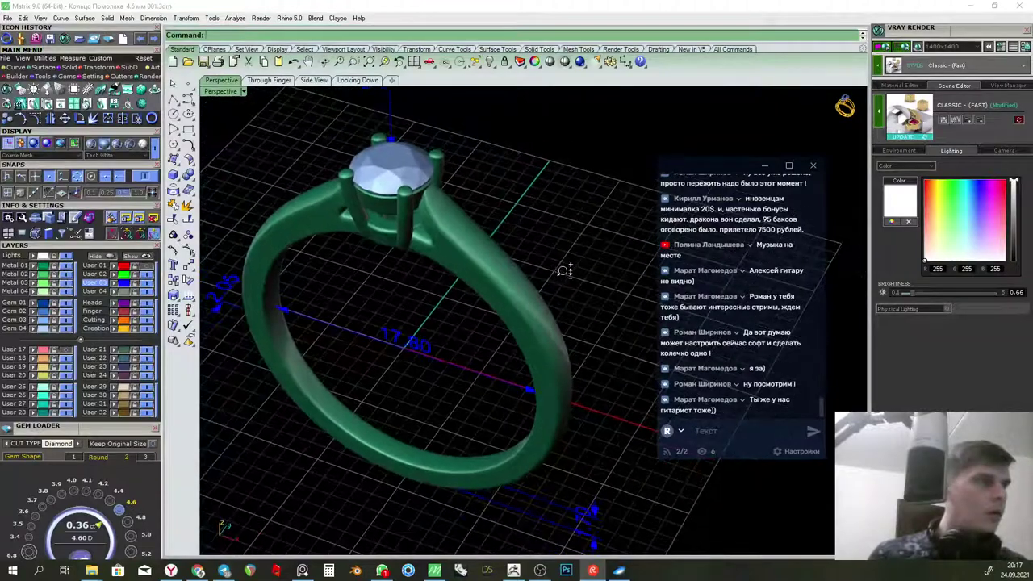
scroll(598, 252, down, 1)
right_drag(562, 261, 717, 272)
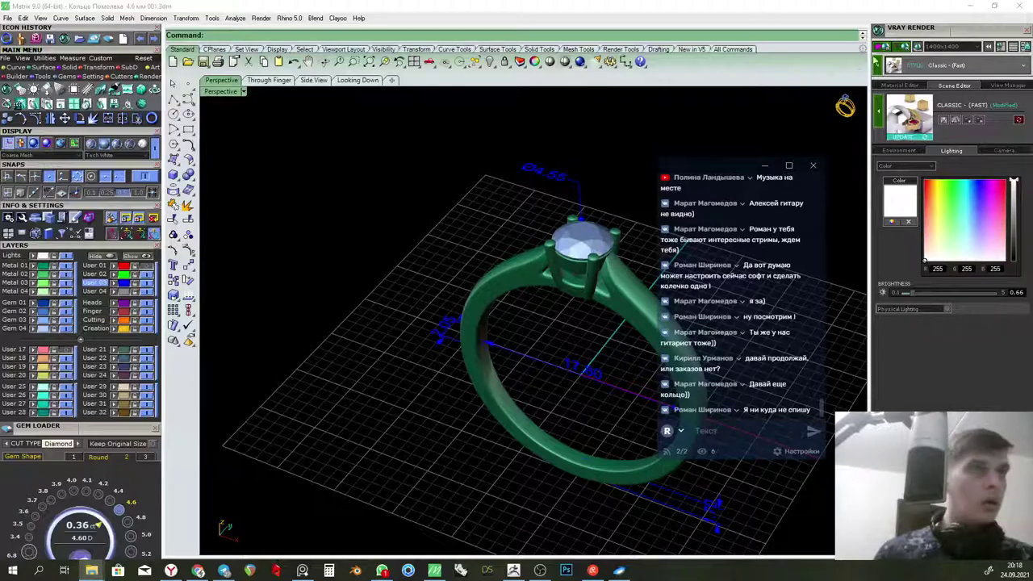
Save the top-view ring render from the V-Ray frame buffer as JPEG 1-3 in the order folder, and close the frame buffer
click(988, 46)
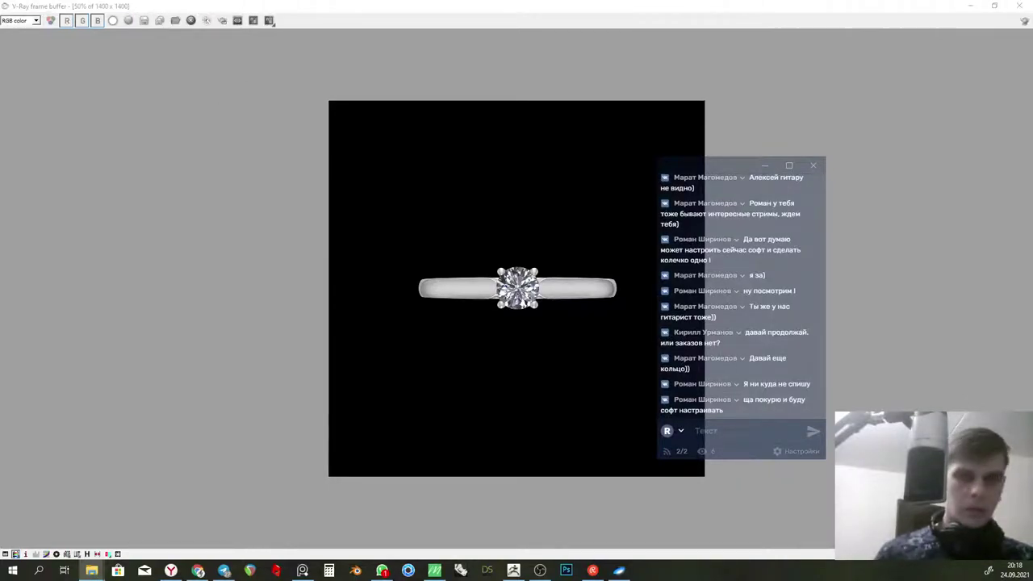
key(ctrl+s)
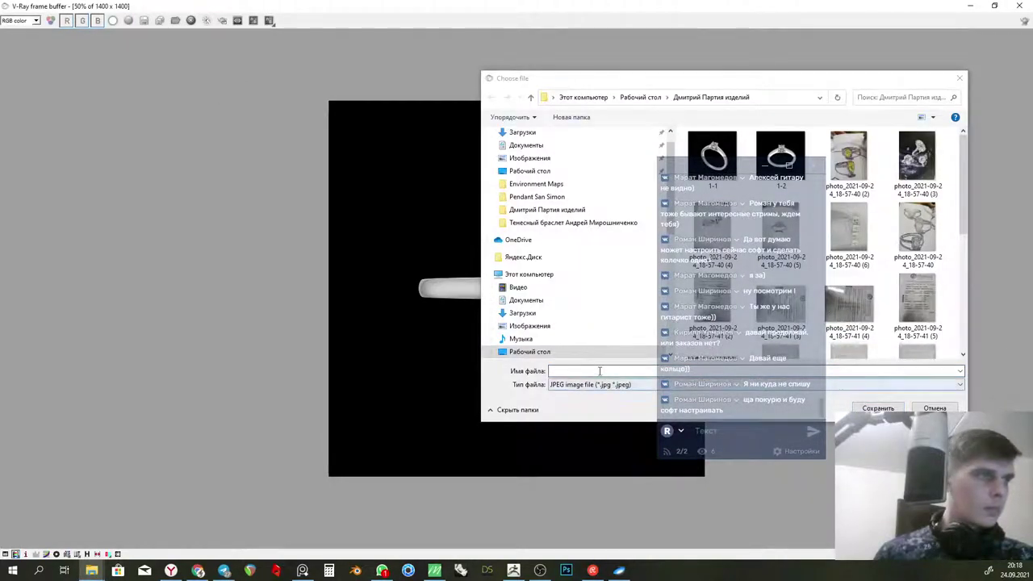
click(781, 157)
click(568, 371)
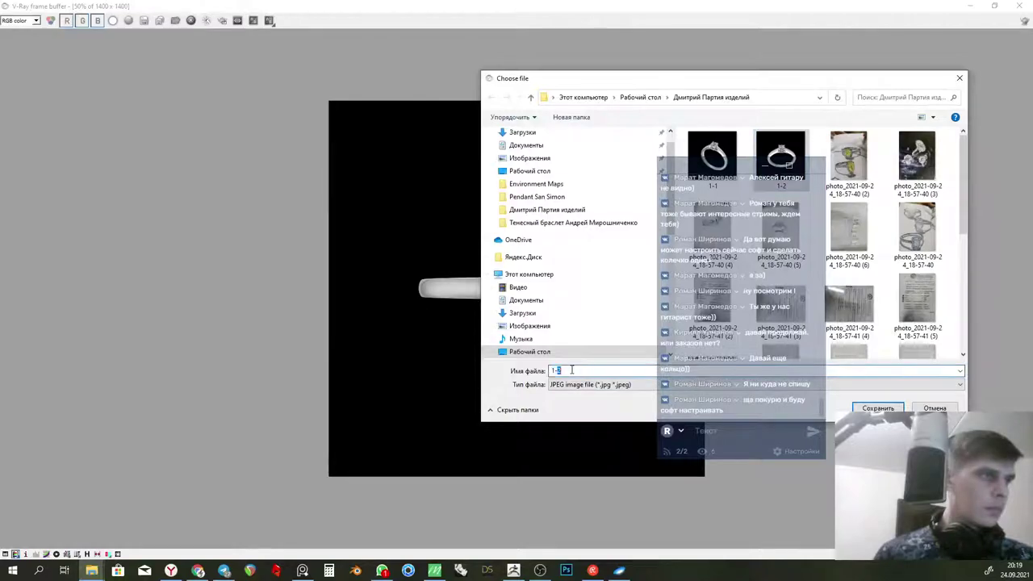
key(BackSpace)
text(3)
key(Return)
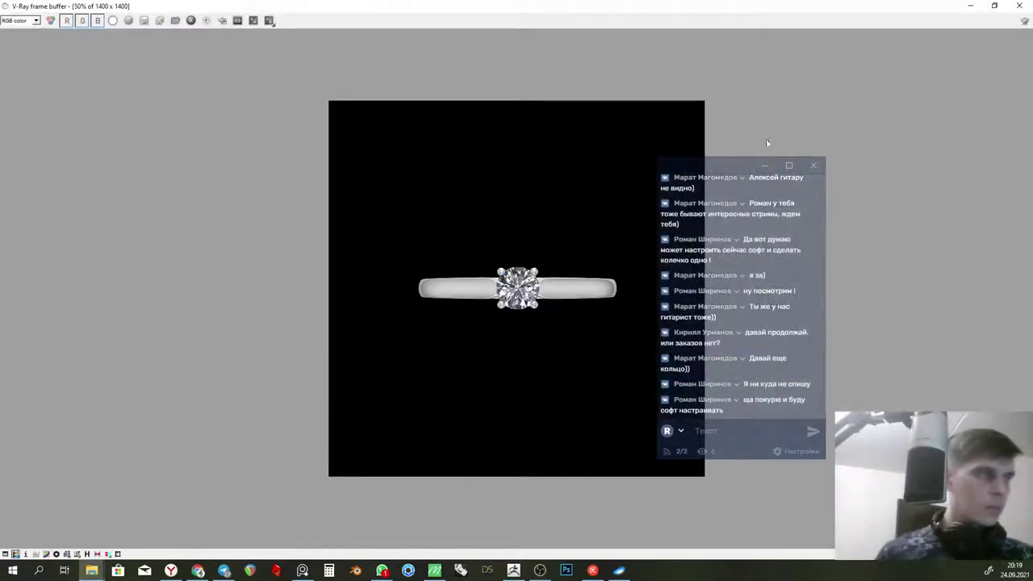
click(1013, 7)
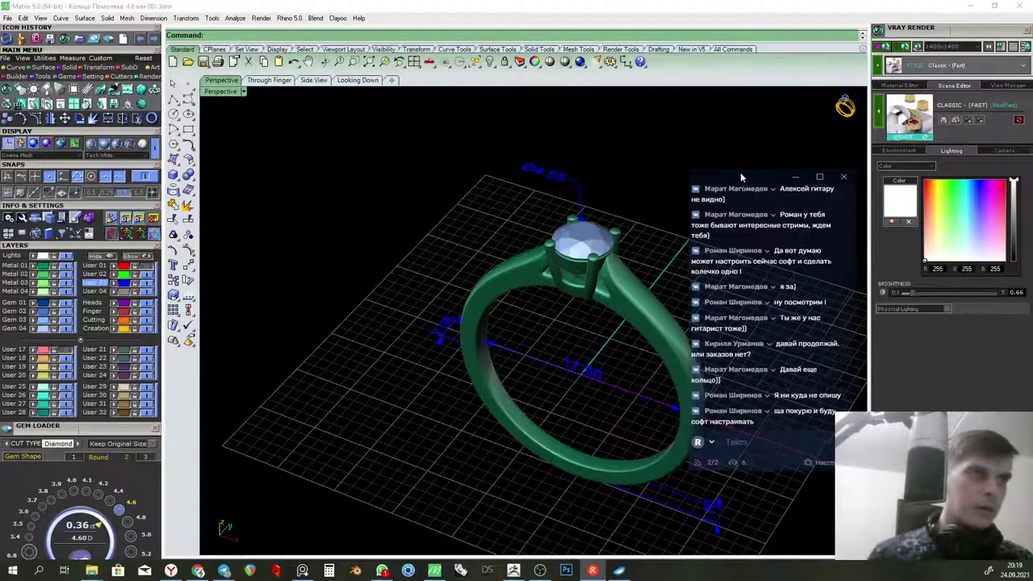
Move the chat window clear of the ring and make Metal 01 the current layer
drag(734, 178, 255, 249)
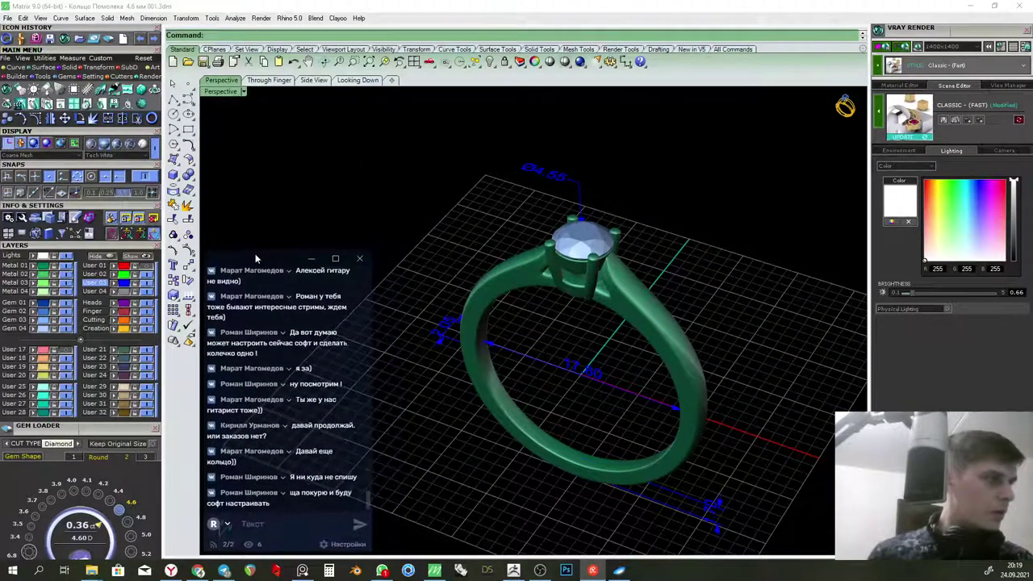
right_drag(579, 201, 602, 193)
click(16, 267)
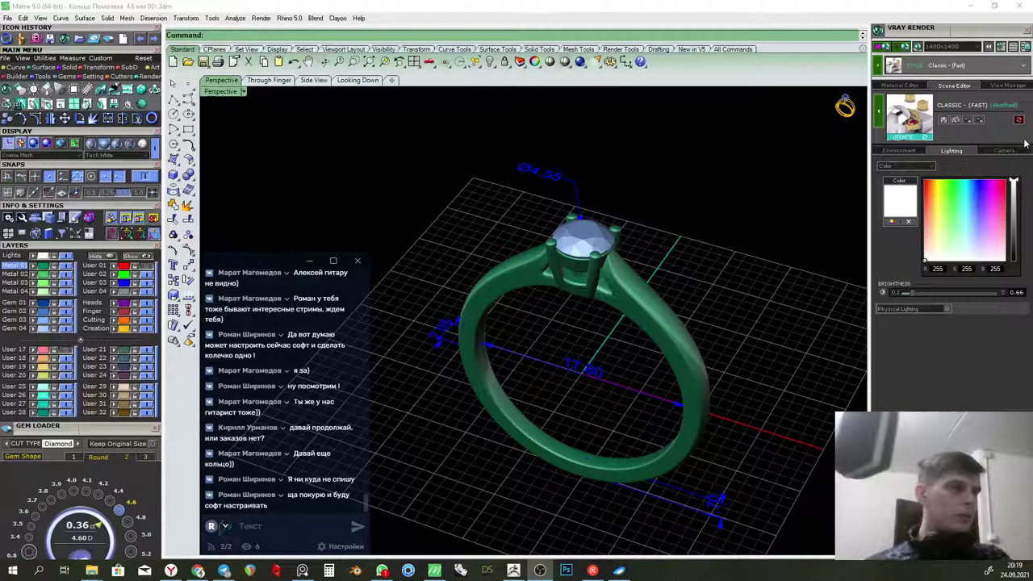
Save the ring model as the next incrementally numbered version
right_drag(673, 159, 692, 213)
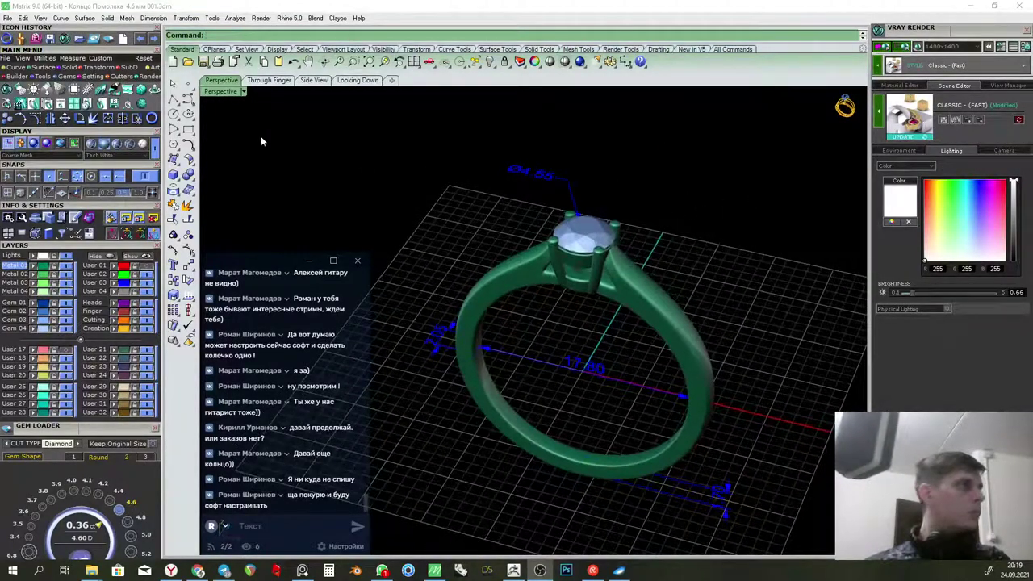
click(207, 63)
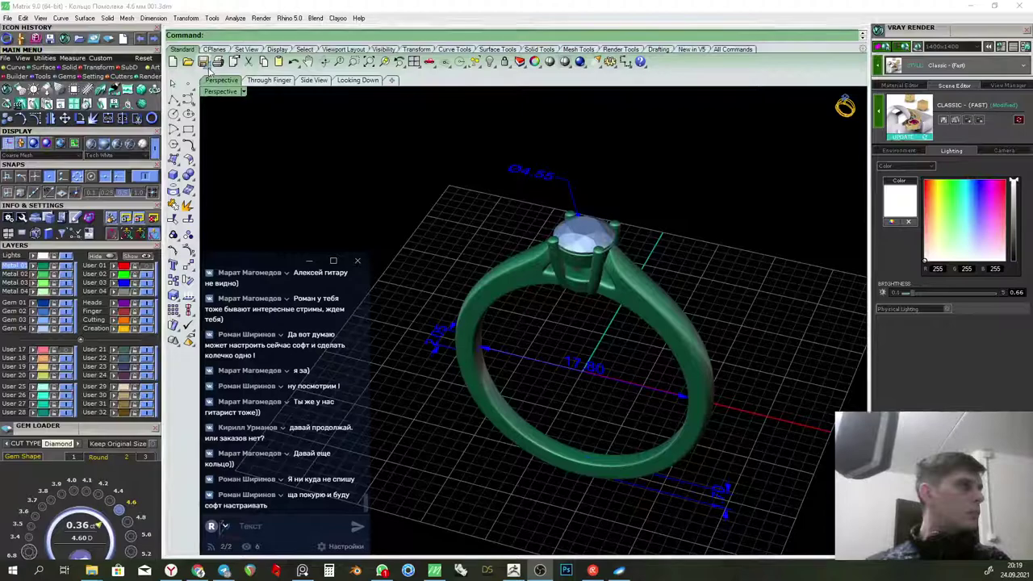
click(205, 100)
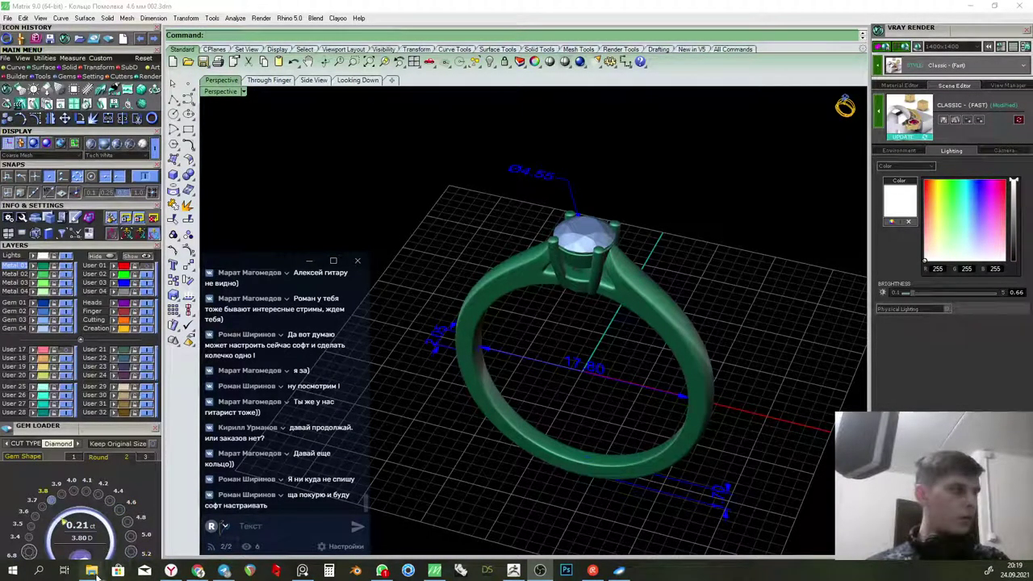
Switch to the order folder in File Explorer and rename the dimensioned ring screenshot to 1-4
mouse_move(91, 570)
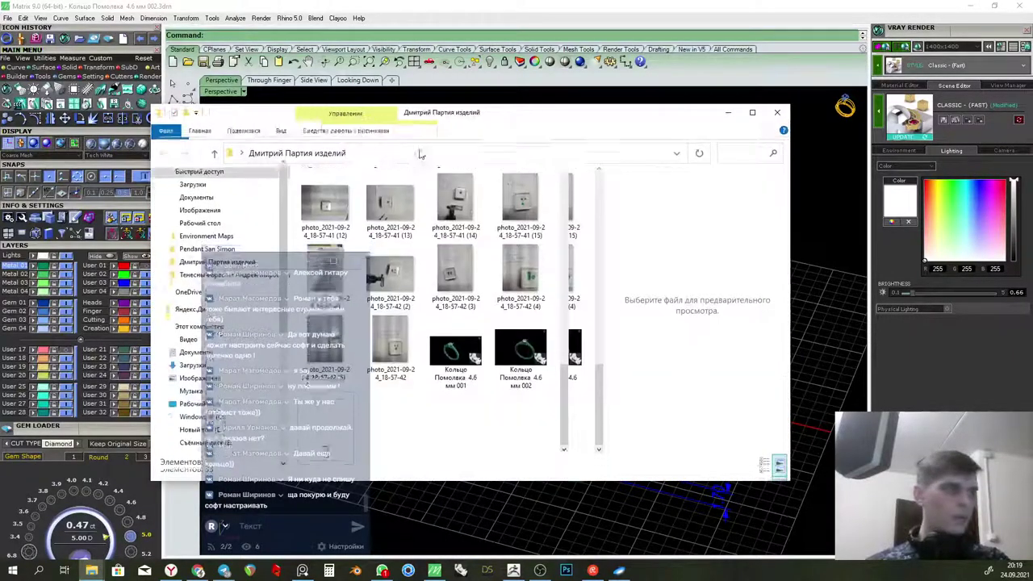
drag(420, 121, 537, 175)
drag(636, 390, 638, 218)
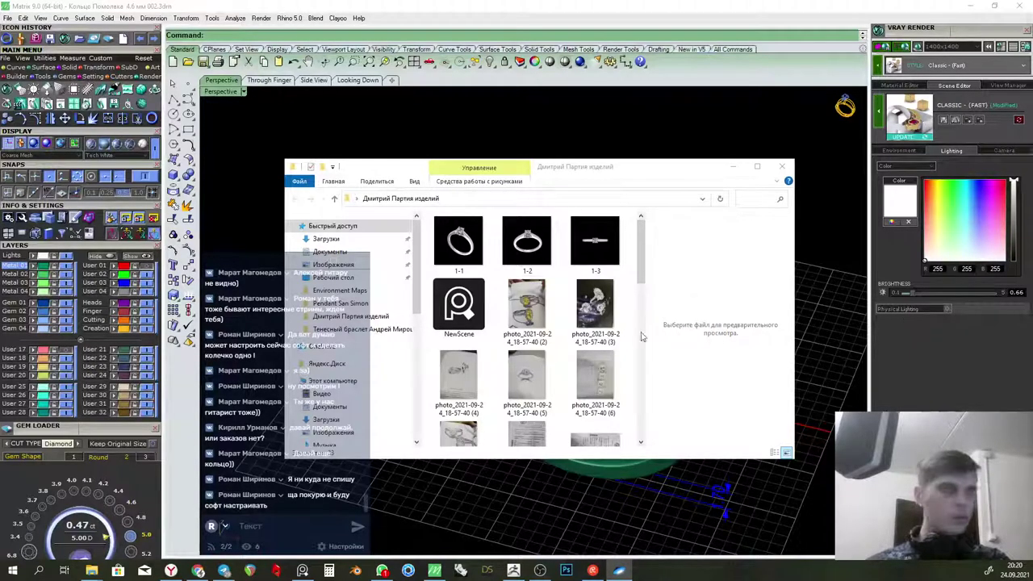
drag(512, 303, 542, 307)
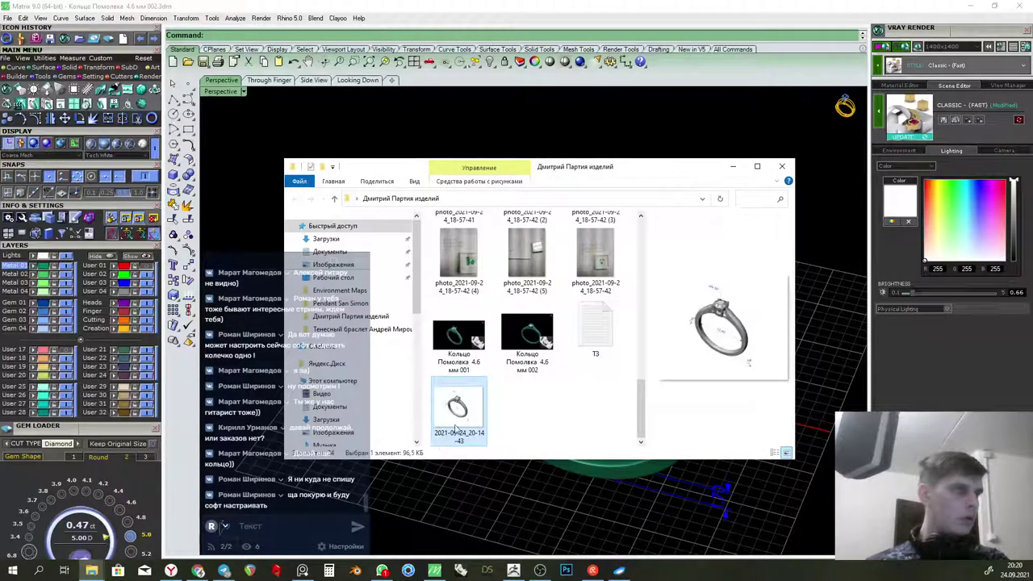
right_click(457, 423)
click(486, 401)
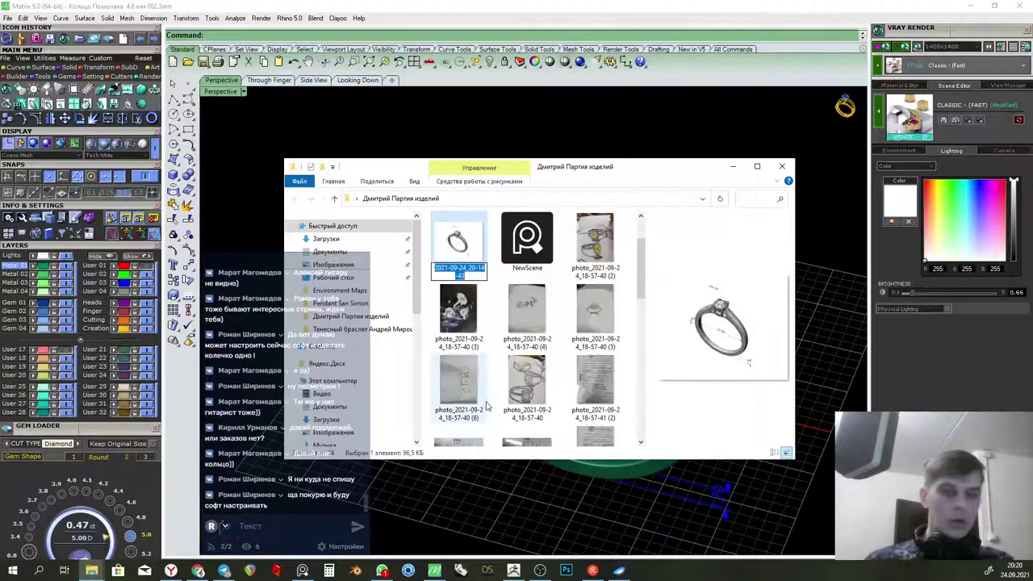
text(1-1-4)
key(Return)
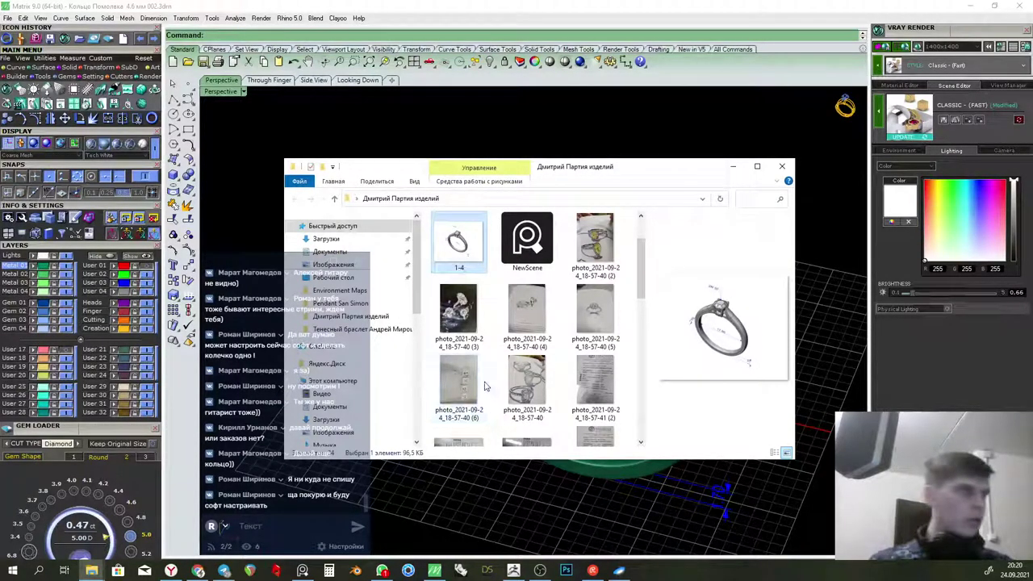
Check the previews of the ring images in the order folder and select 1-1, 1-2, 1-3 and 1-4 together
click(465, 246)
click(530, 244)
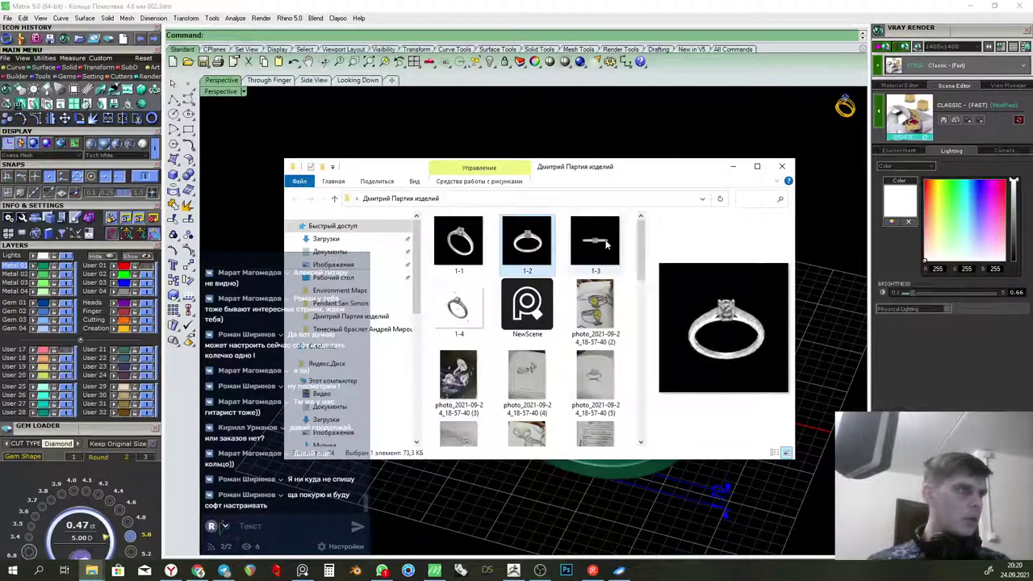
click(596, 246)
click(457, 304)
click(464, 265)
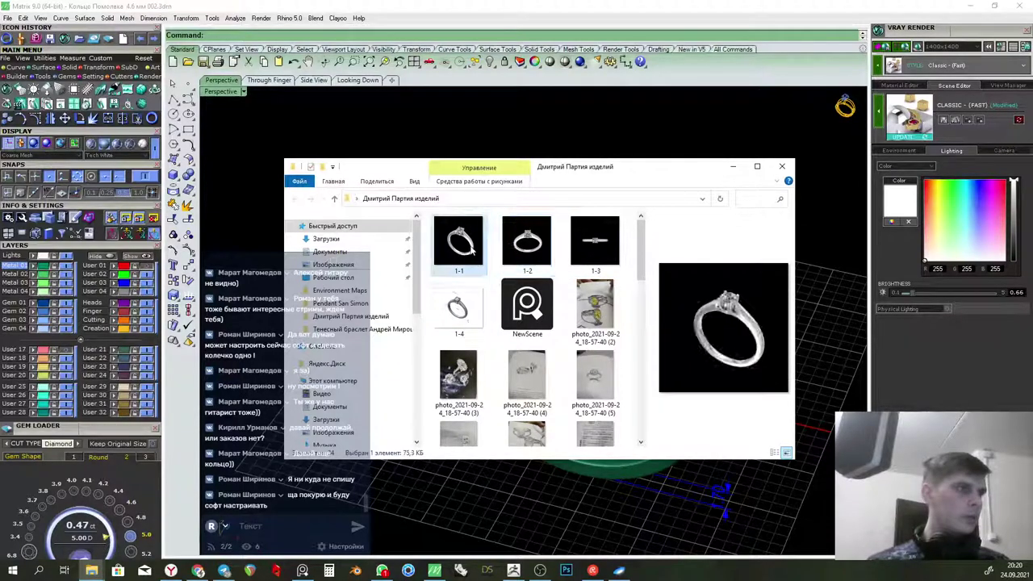
key(shift+Right)
key(shift+Right)
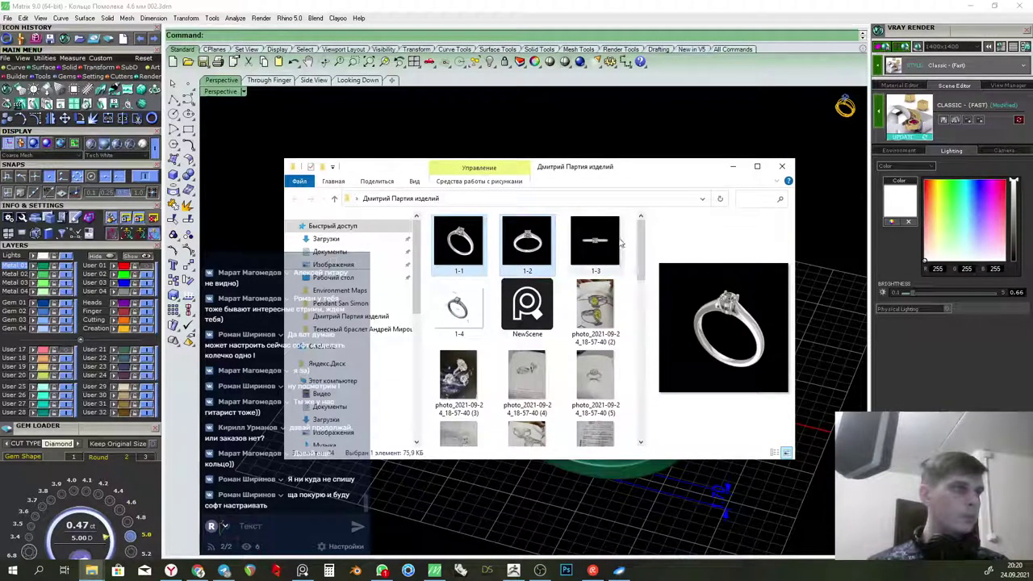
key(shift+Right)
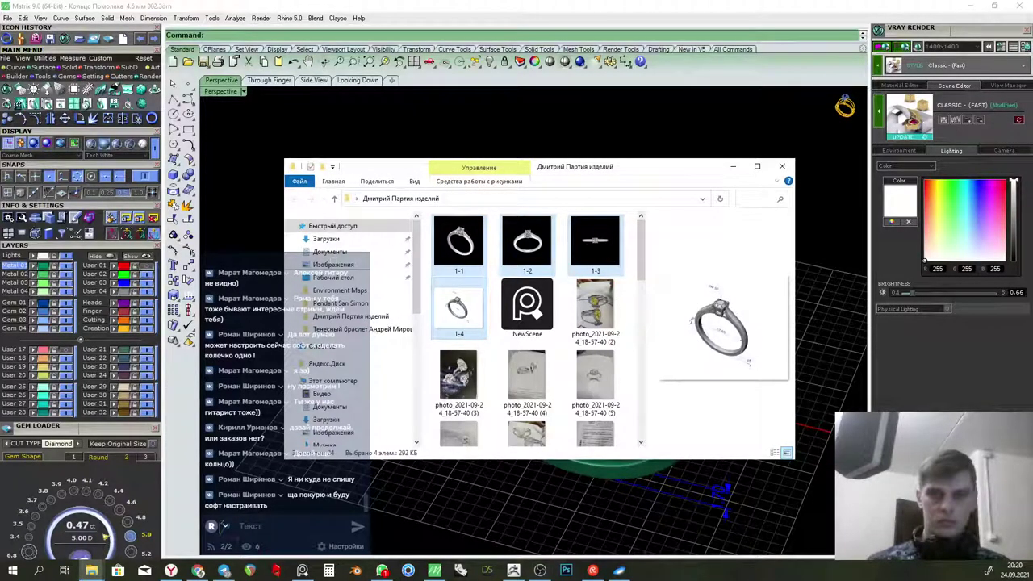
Switch to WhatsApp, move its window off the main screen, and minimize the order folder window
click(382, 571)
drag(521, 7, 1032, 81)
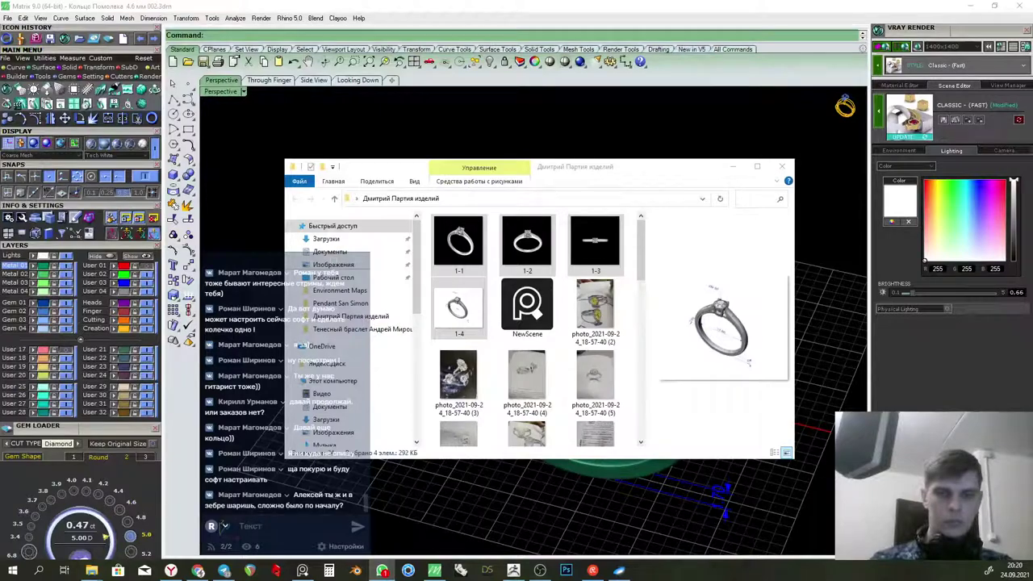
click(731, 167)
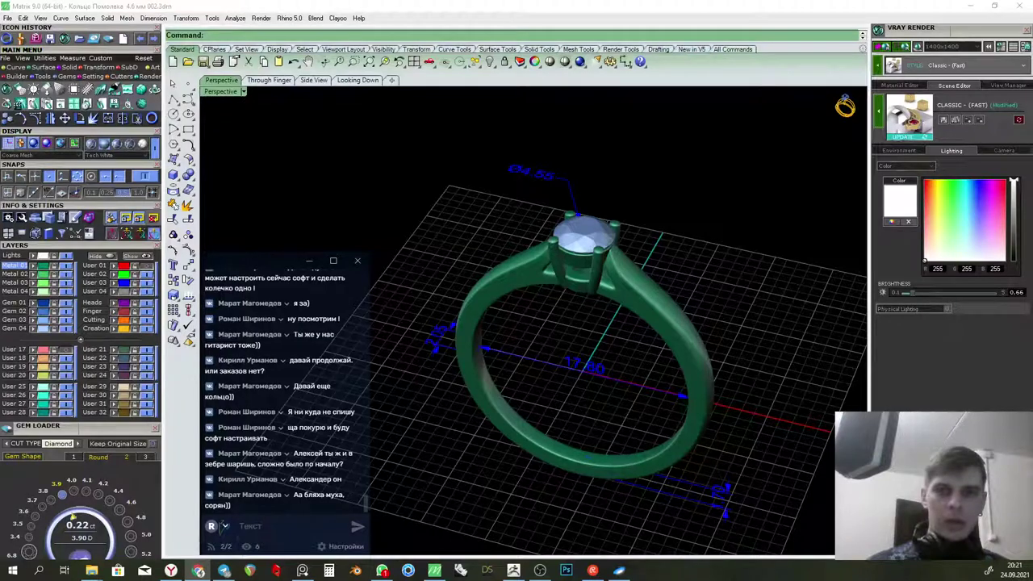
Switch to Chrome with the VK lion photo, maximize it on the main screen, and move the chat window off the picture
drag(1032, 187, 730, 203)
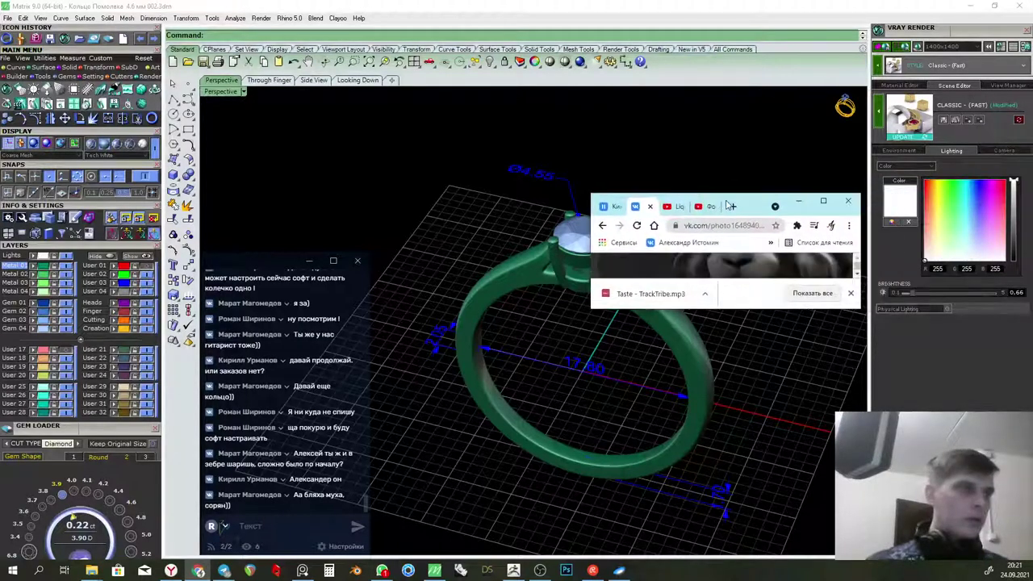
click(822, 201)
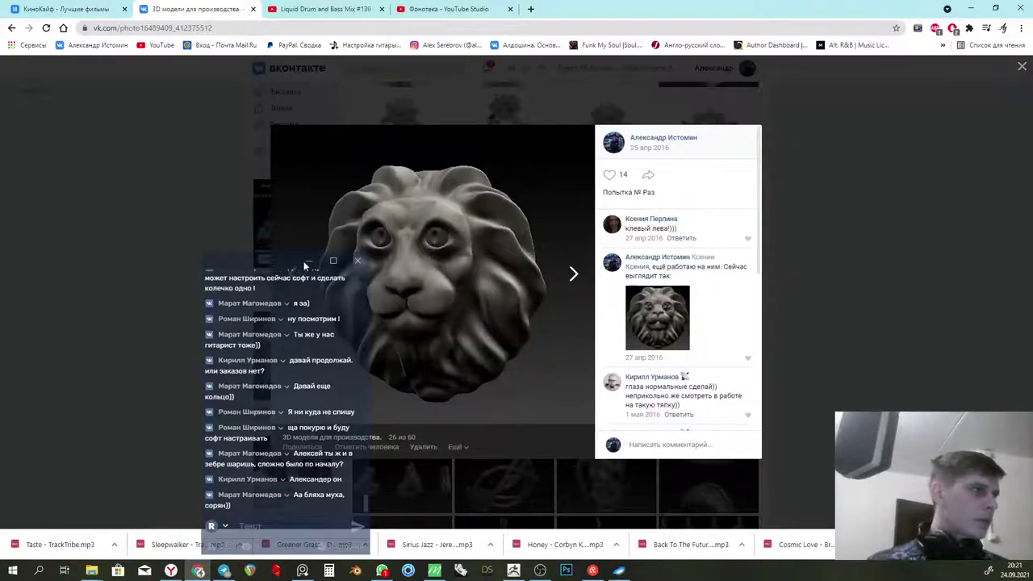
drag(270, 261, 148, 164)
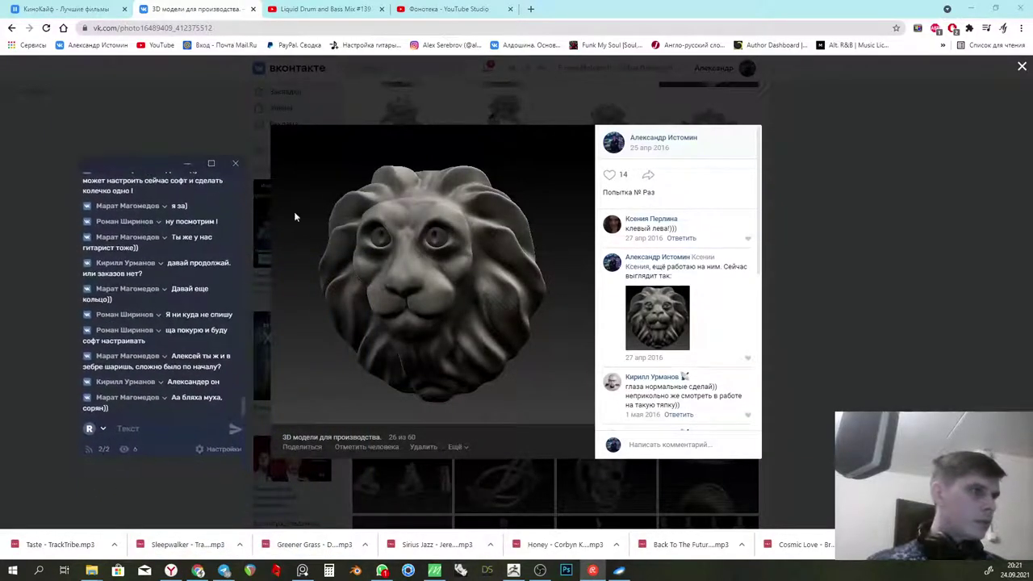
Examine the grey lion photo's comments and enlarge the attached images of the reworked grey lion and the two red lion heads
click(576, 272)
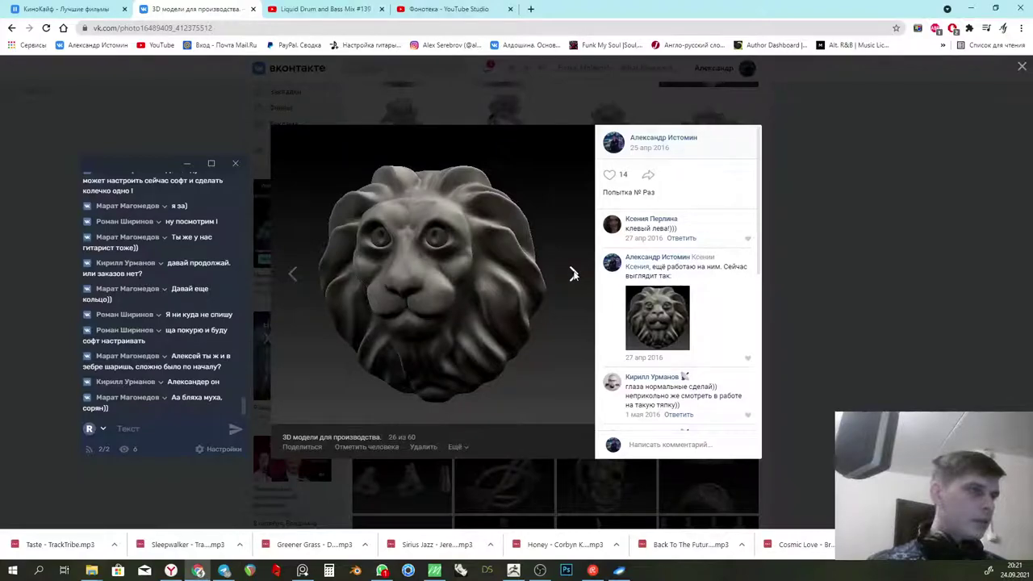
scroll(663, 288, down, 1)
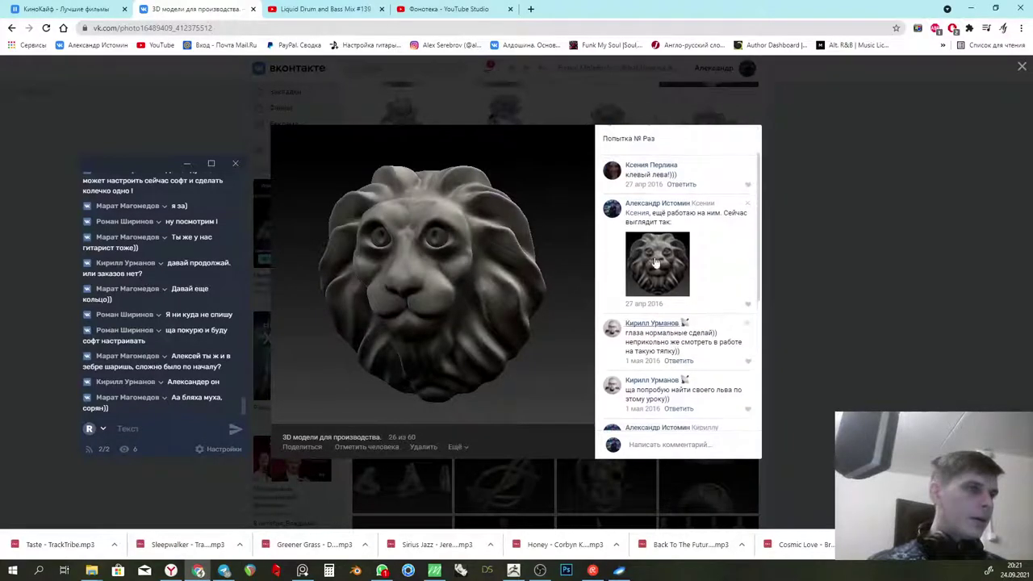
click(663, 288)
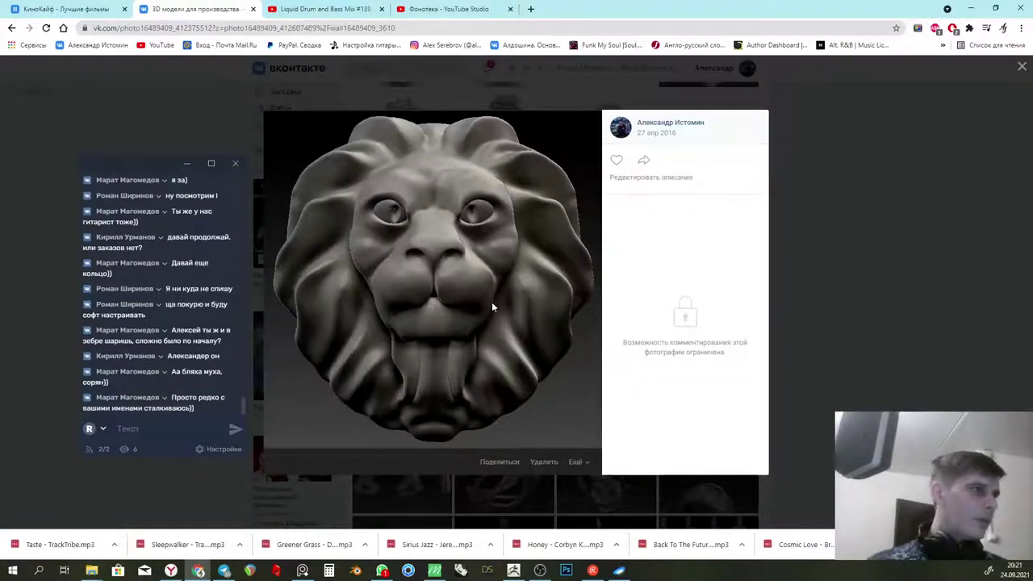
click(898, 274)
scroll(688, 311, down, 2)
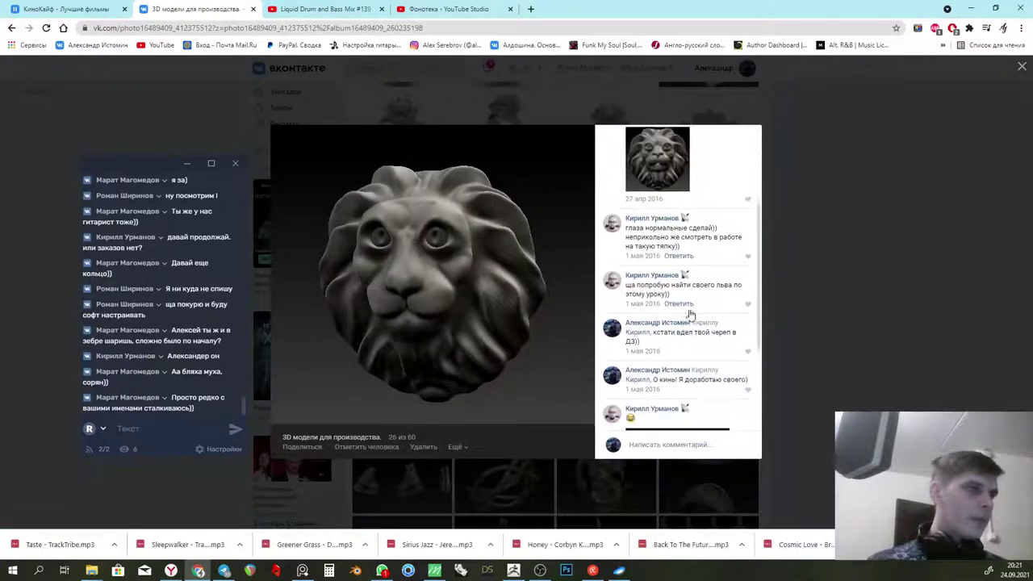
scroll(690, 315, down, 2)
click(686, 350)
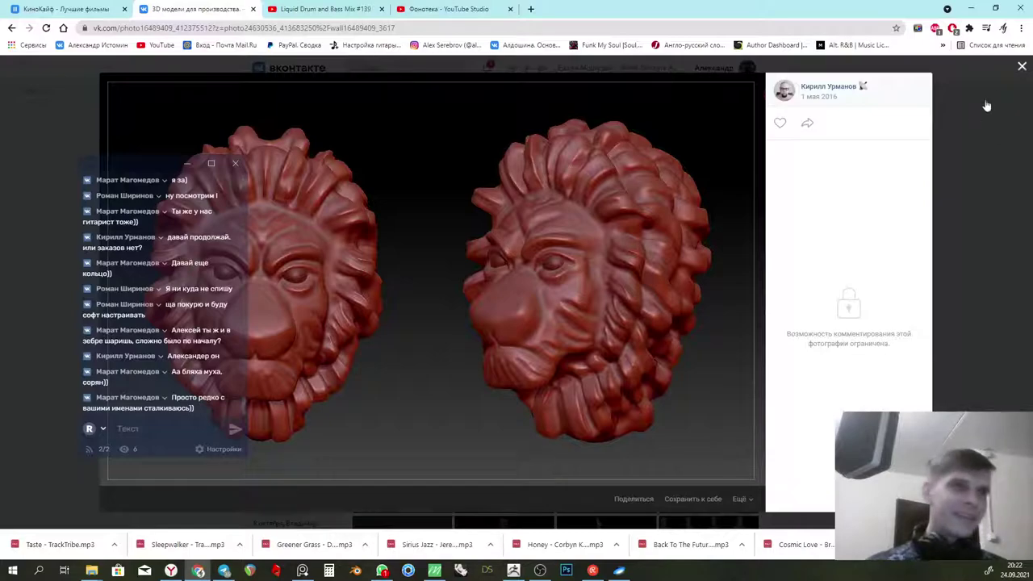
click(1023, 71)
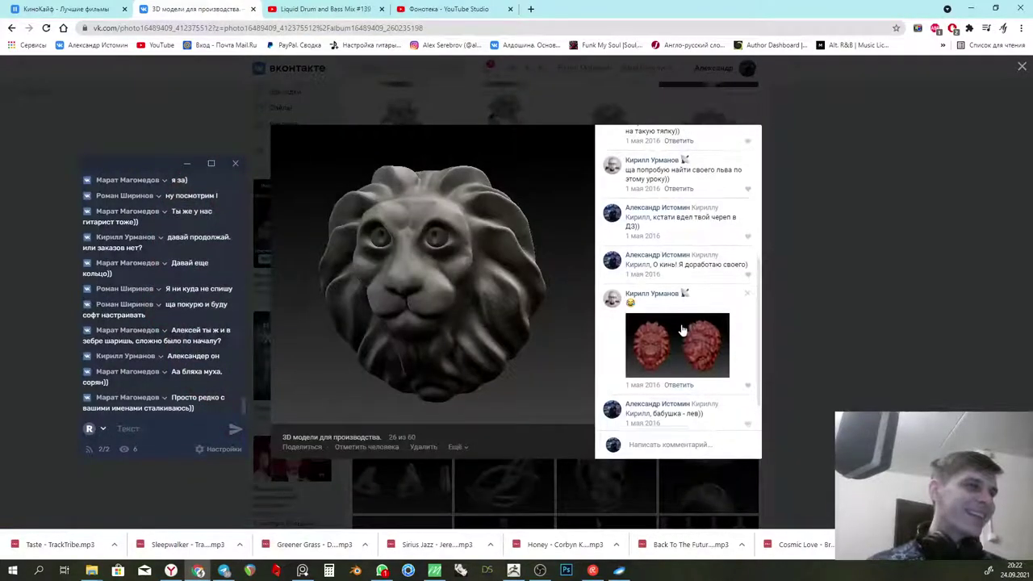
Close the grey lion photo and look through the album of 3D models for production
scroll(675, 299, up, 5)
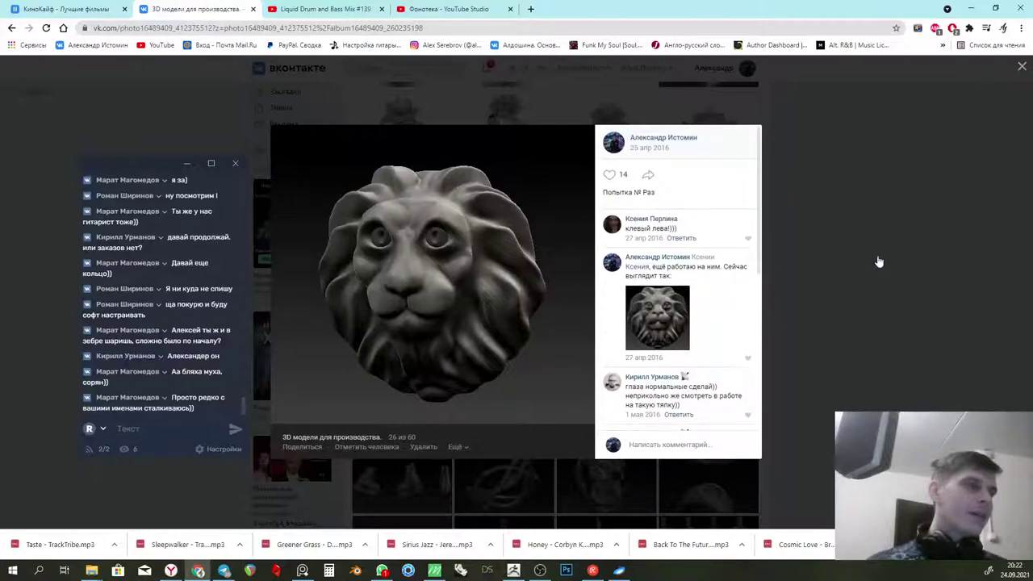
click(929, 265)
scroll(585, 368, down, 6)
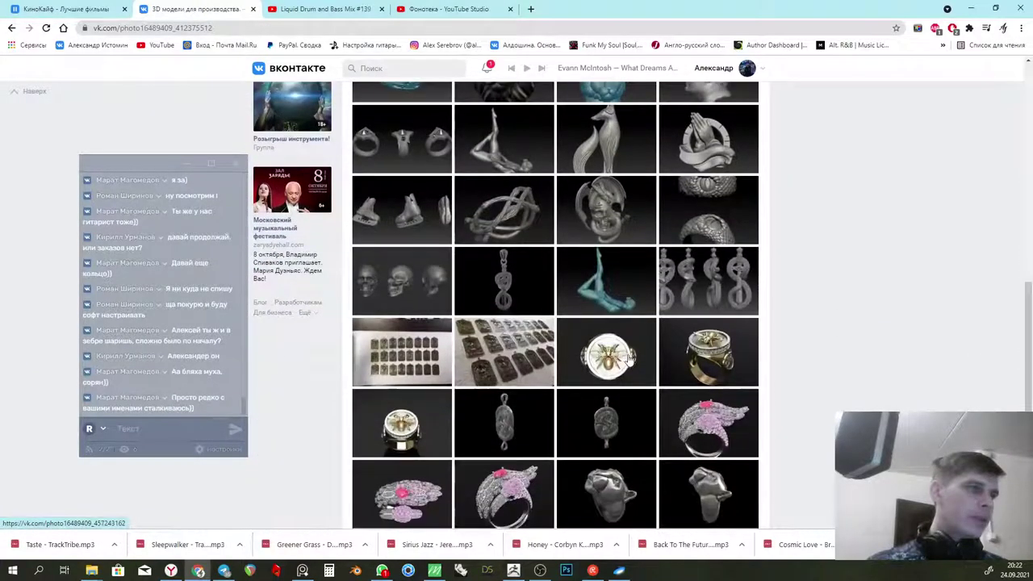
scroll(636, 363, up, 10)
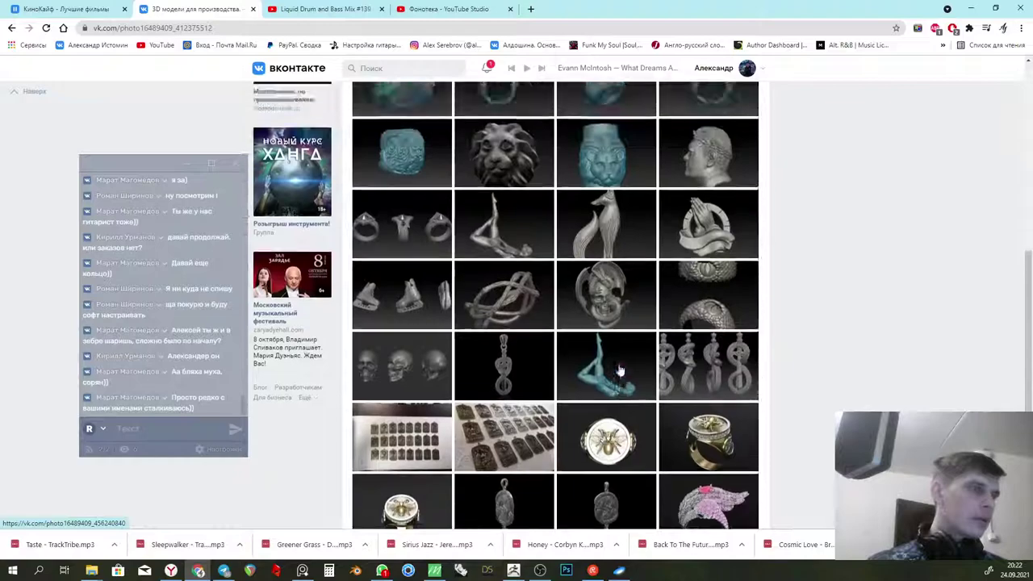
scroll(571, 361, up, 3)
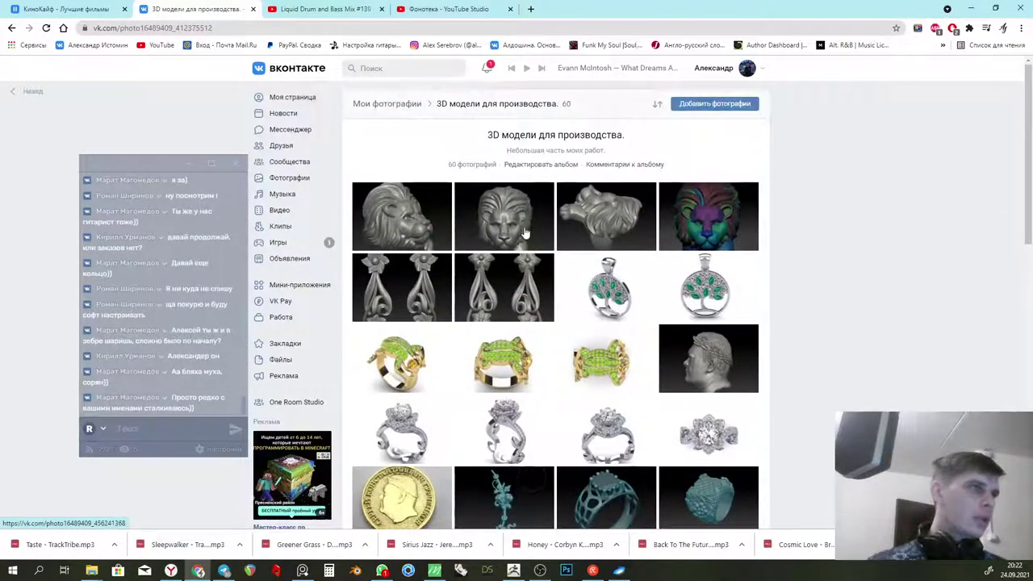
Examine the album's first photos one after another, from the lion sculpts through the flower earrings
click(424, 233)
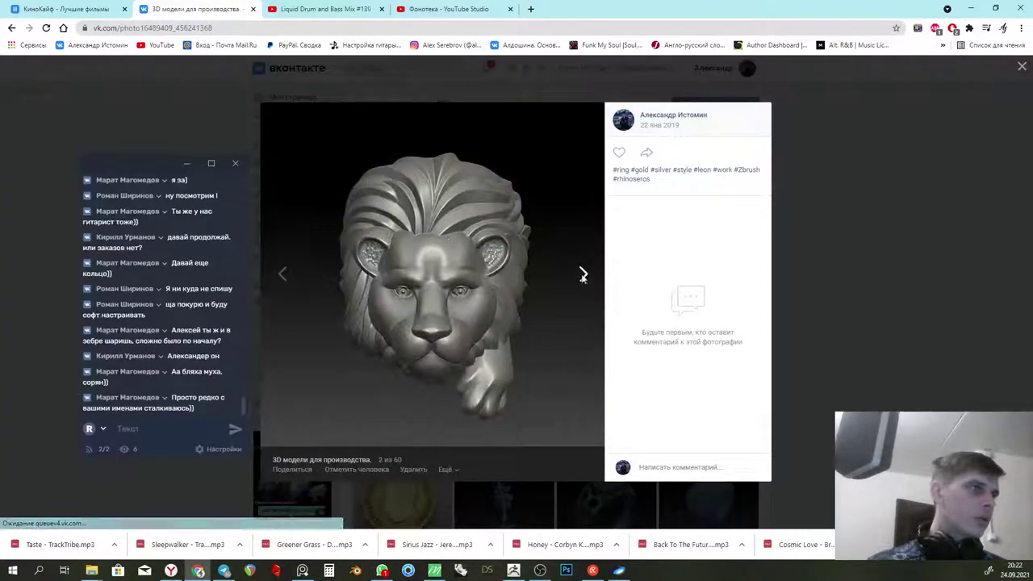
click(583, 276)
click(584, 275)
click(585, 276)
click(587, 275)
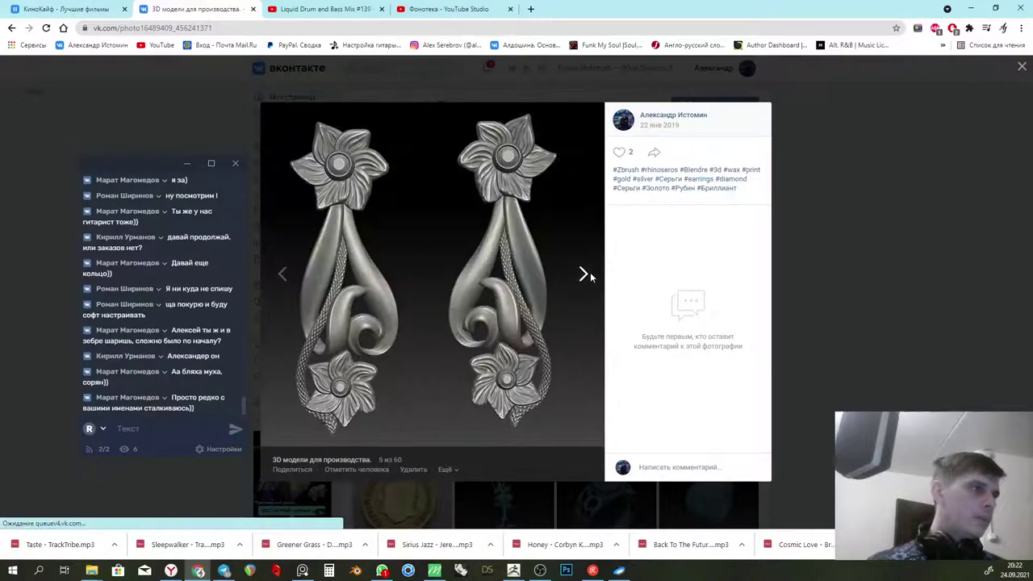
click(587, 276)
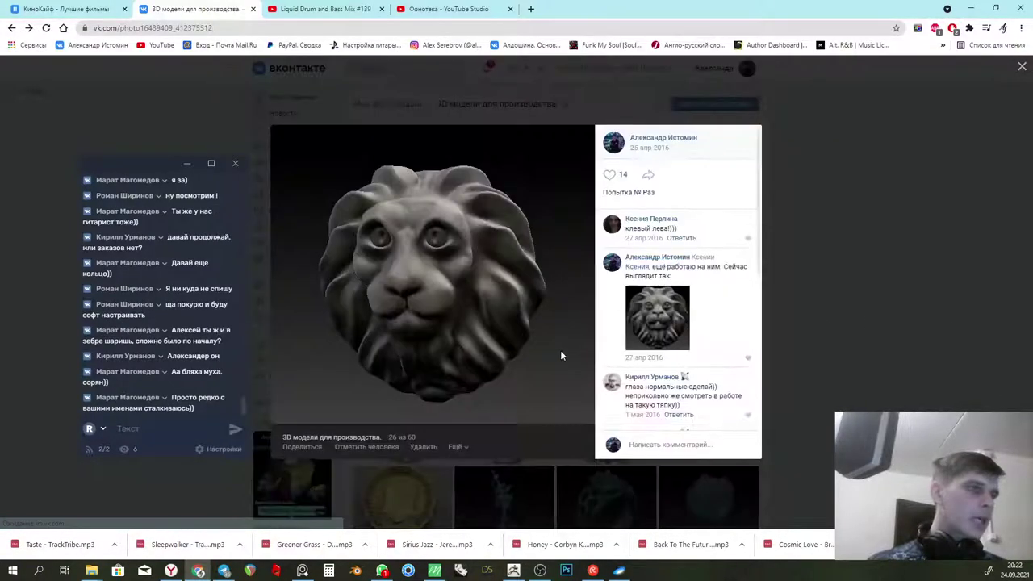
Close the photo viewer, switch back to Matrix, and move the chat window off the tool panels into the viewport's lower corner
click(847, 242)
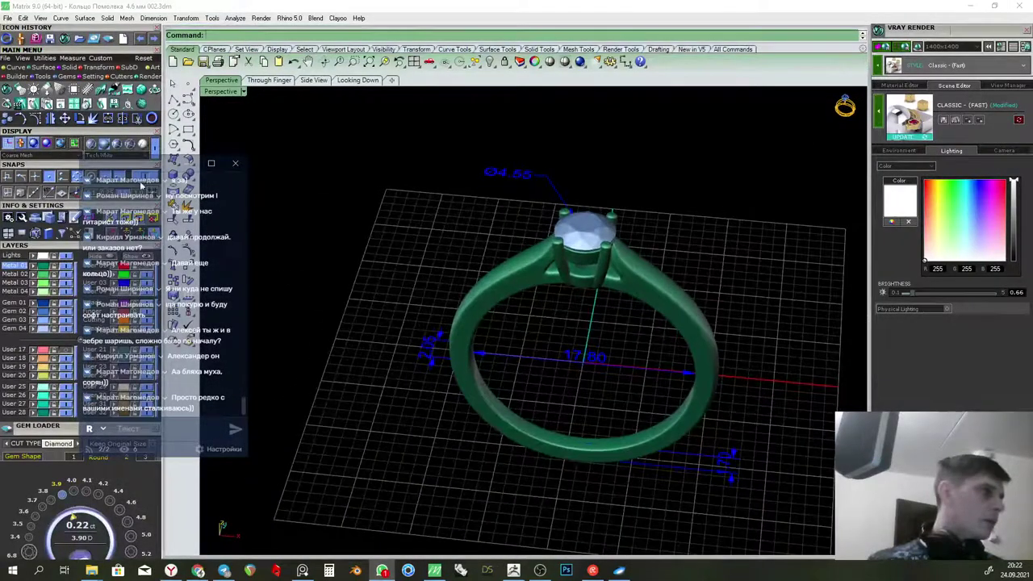
drag(150, 170, 247, 250)
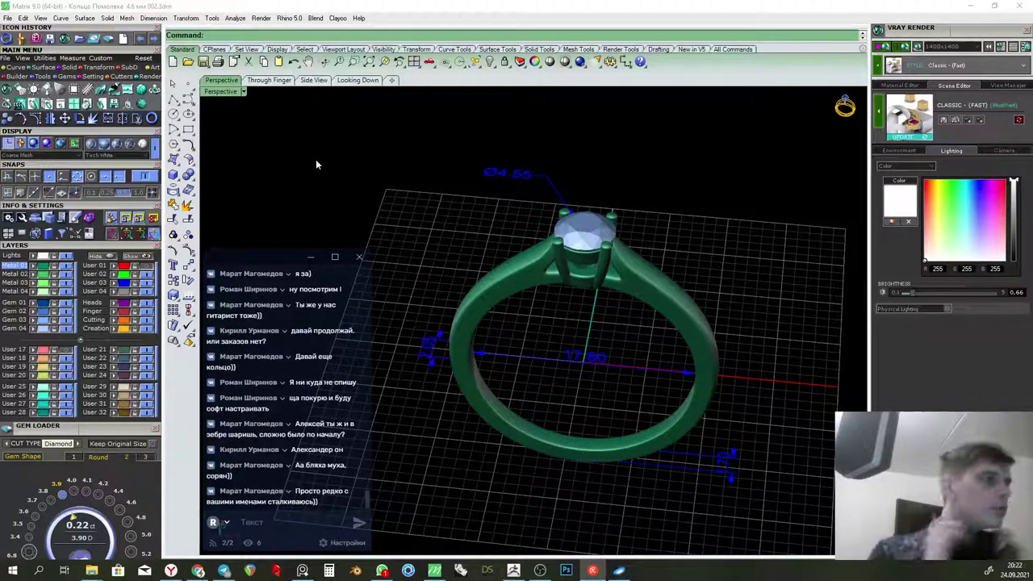